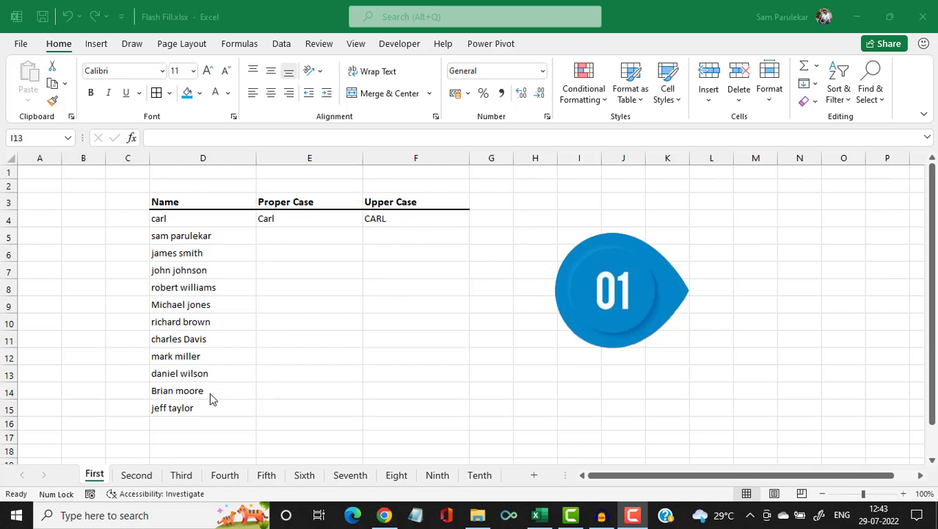
# Step: Re-enter 'Carl' in E4 and Flash Fill the remaining 11 Proper Case names
pyautogui.click(275, 219)
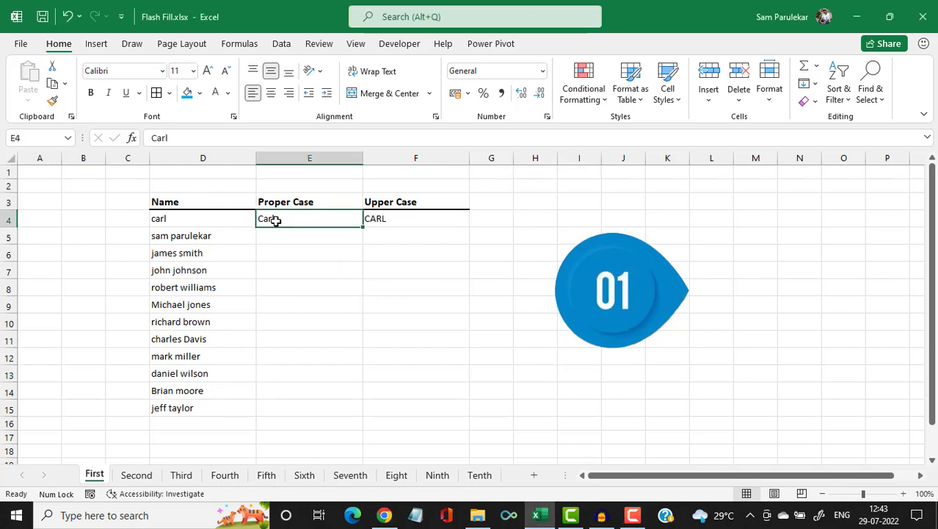
pyautogui.press('Delete')
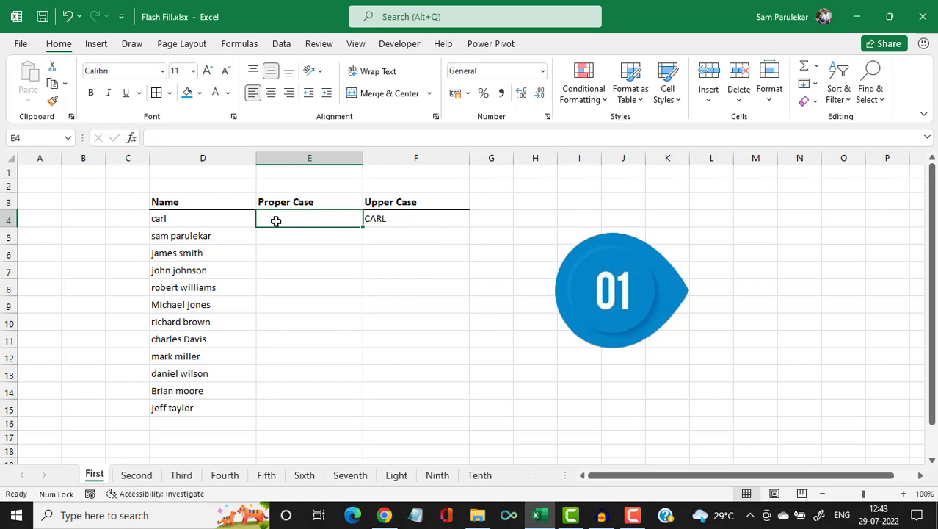
pyautogui.write('Carl')
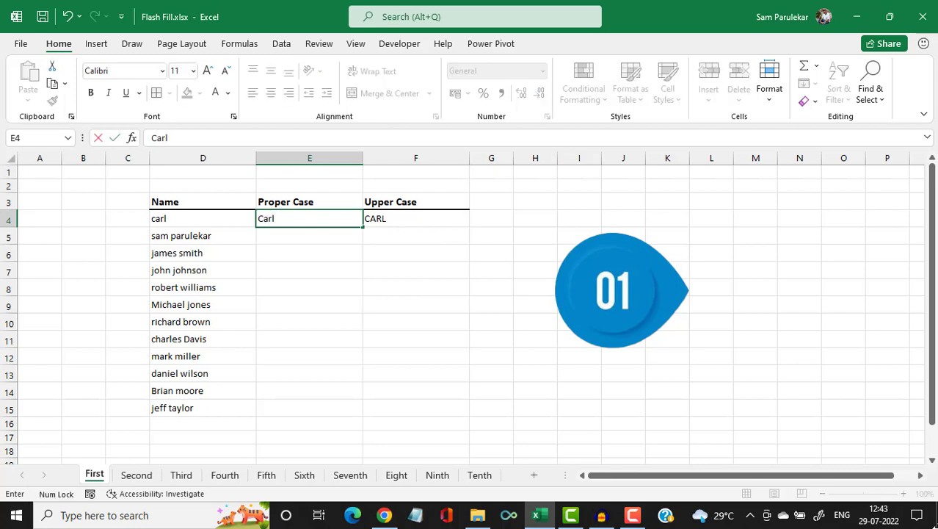
pyautogui.press('Return')
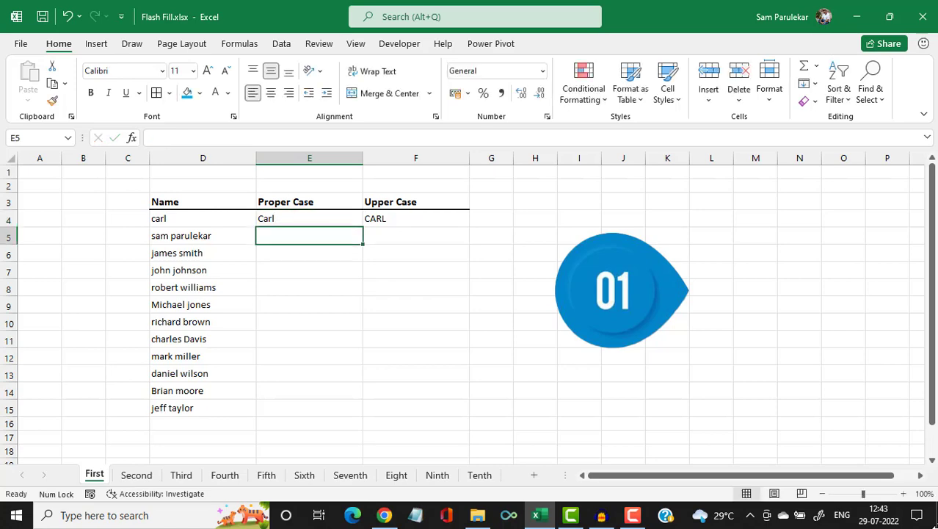
pyautogui.click(282, 44)
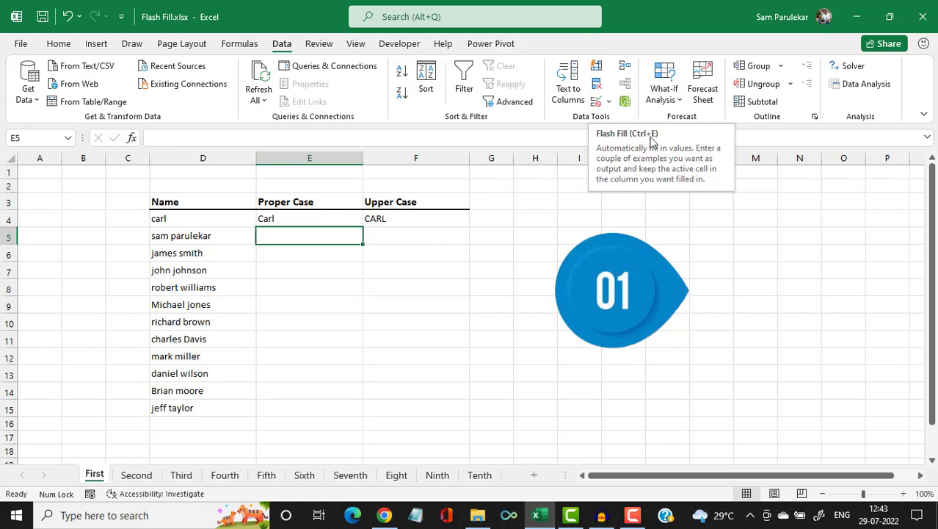
pyautogui.click(595, 68)
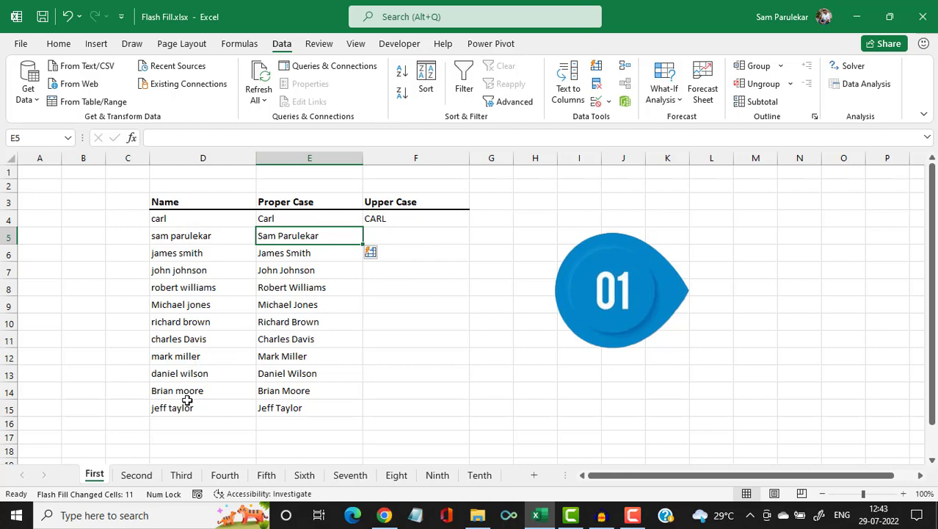
pyautogui.click(387, 218)
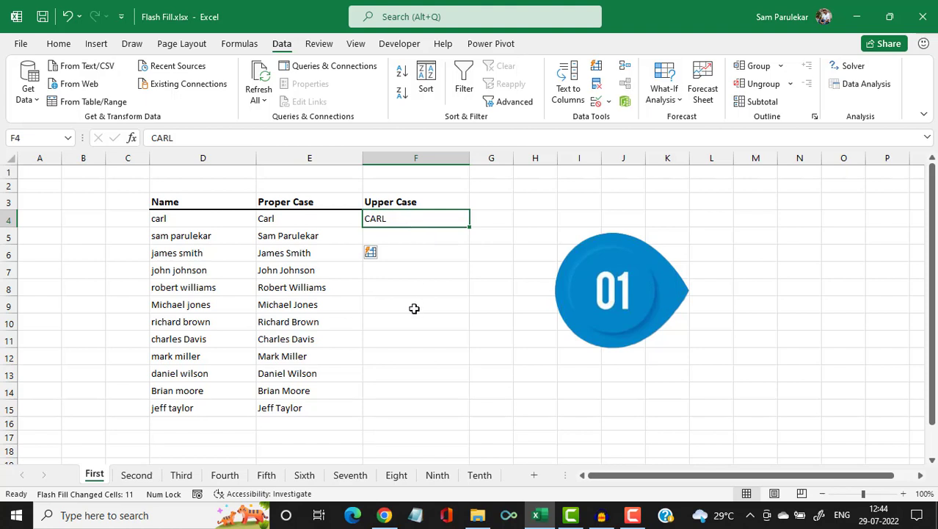
# Step: Flash Fill the Upper Case names from the CARL example, then go to the Second sheet
pyautogui.hotkey('ctrl', 'e')
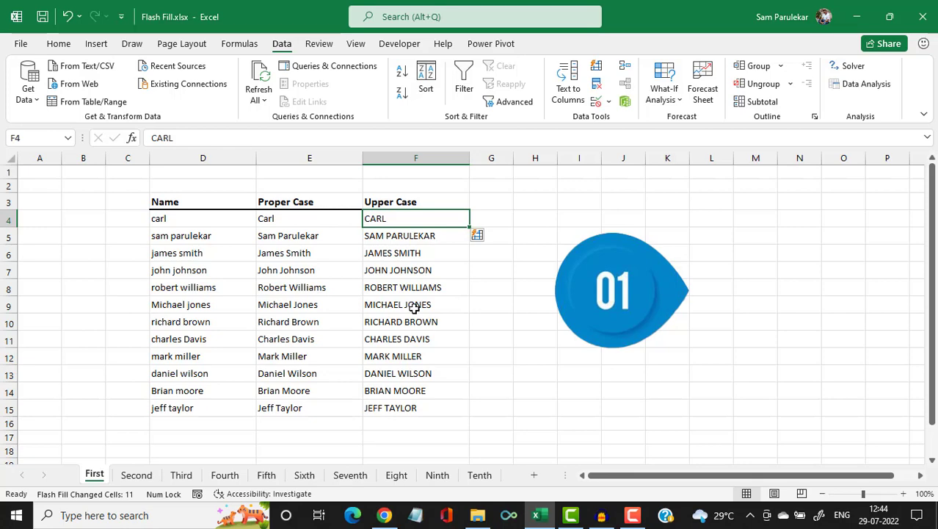
pyautogui.click(141, 477)
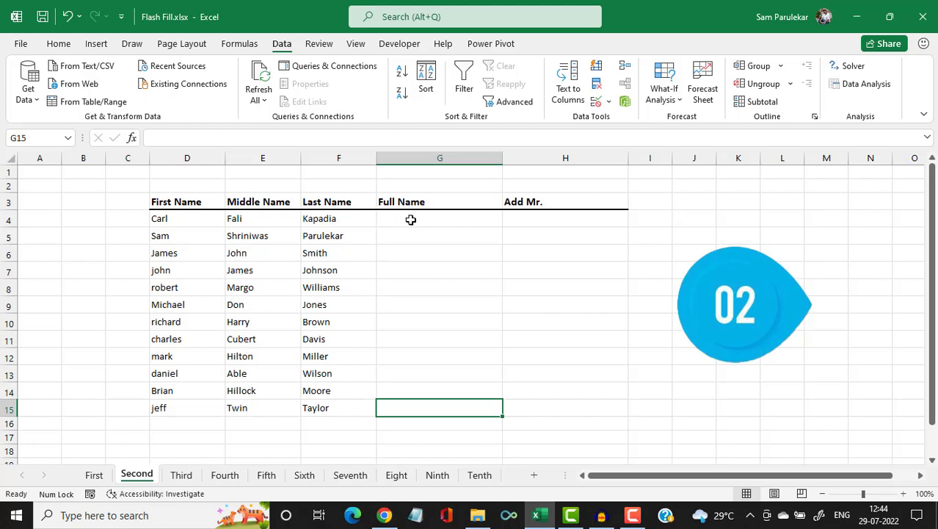
pyautogui.press('Up')
pyautogui.click(410, 220)
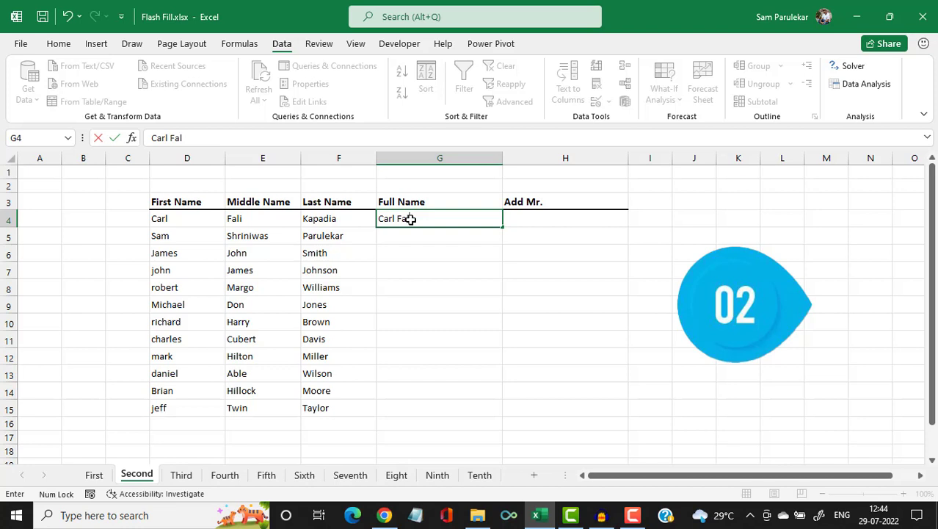
pyautogui.press('Return')
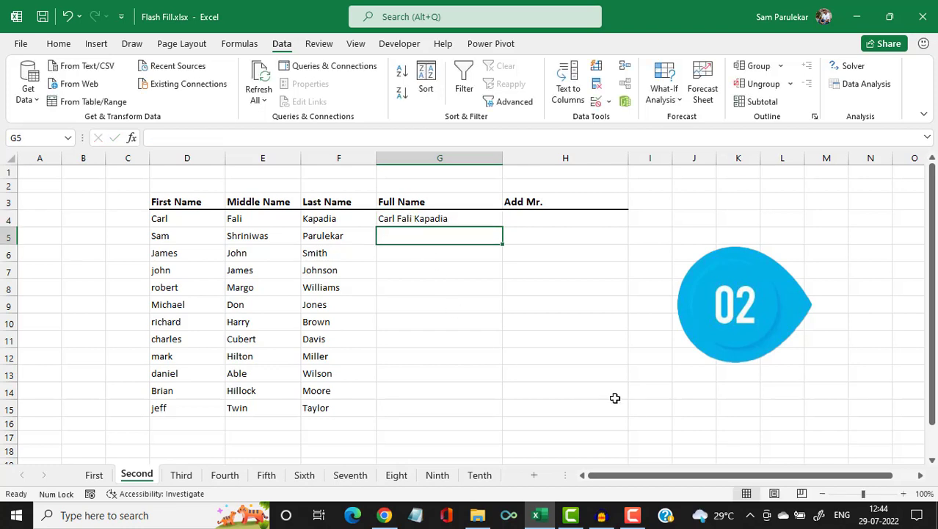
pyautogui.hotkey('ctrl', 'e')
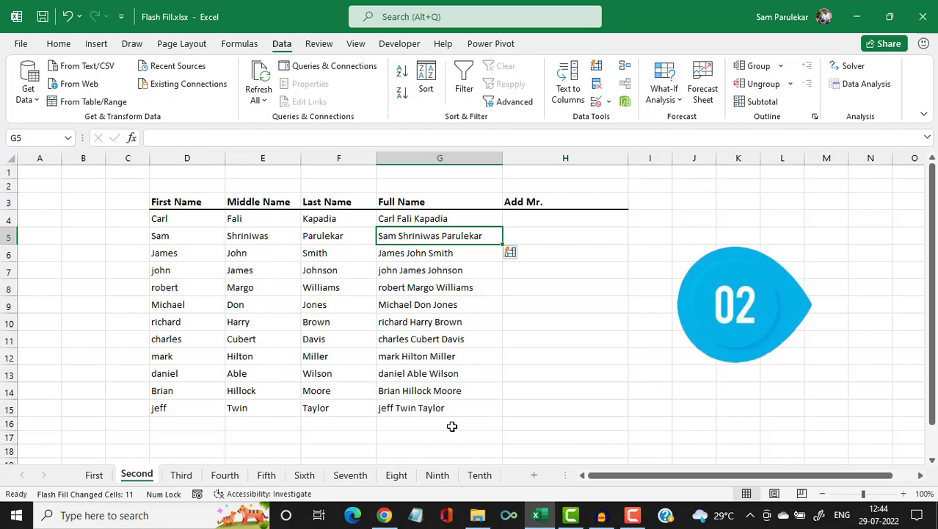
pyautogui.click(552, 224)
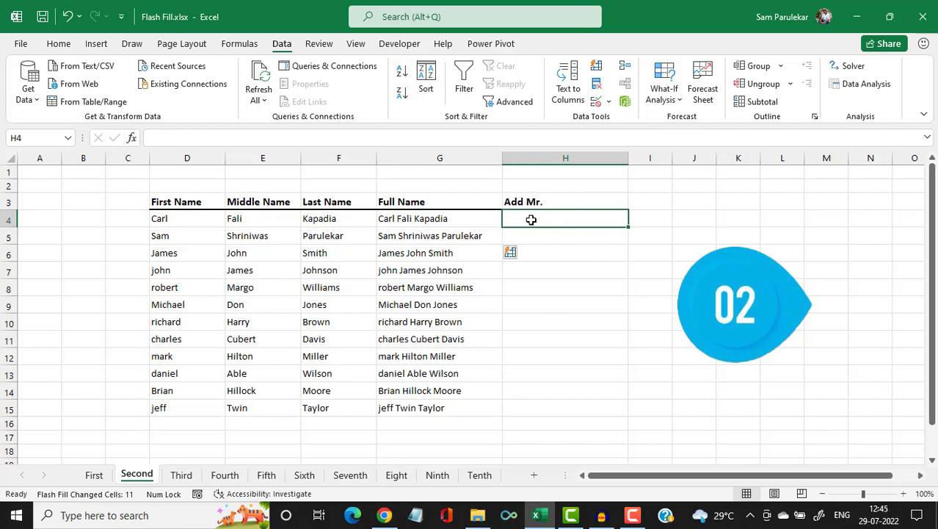
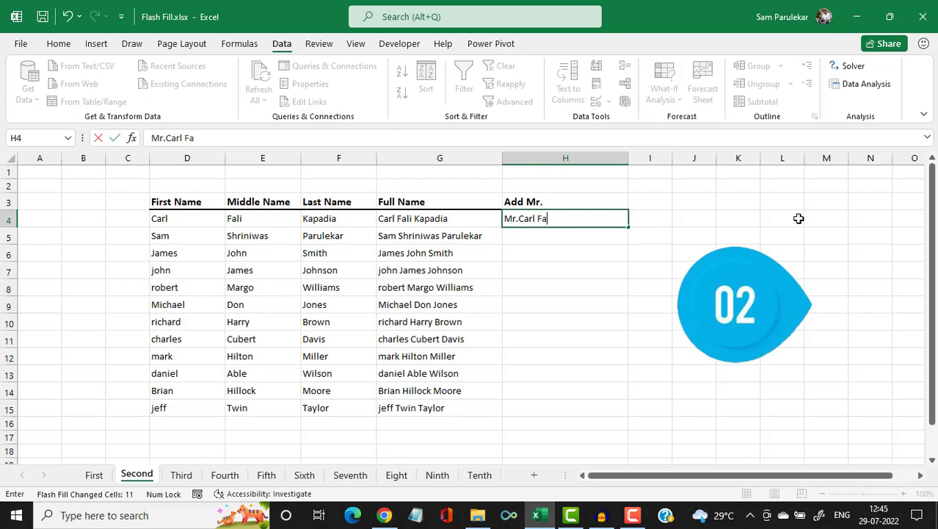
pyautogui.press('Return')
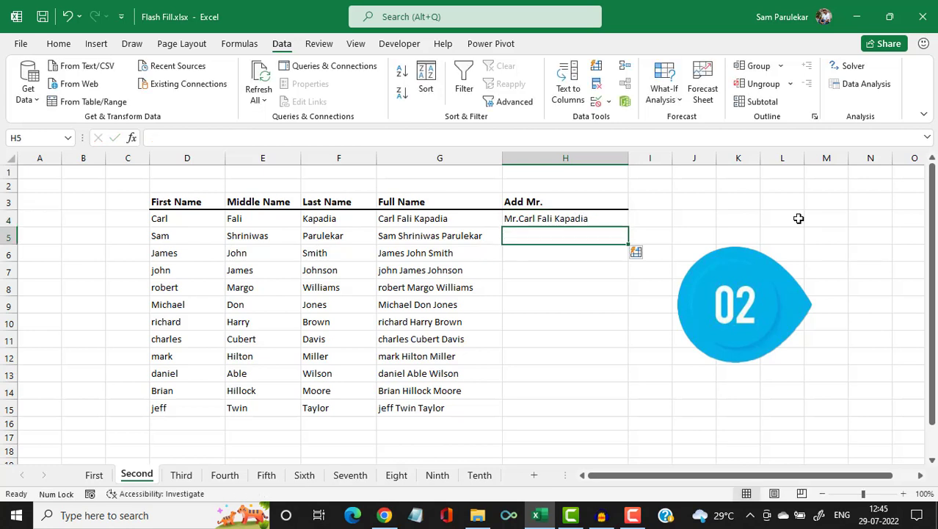
pyautogui.hotkey('ctrl', 'e')
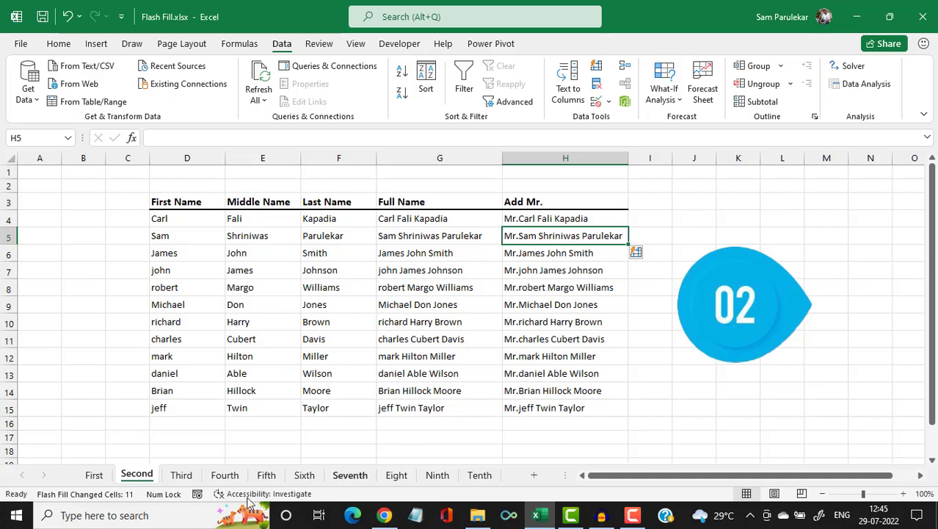
# Step: On the Third sheet, enter 39% in E4 and Flash Fill the Percentage column
pyautogui.click(180, 475)
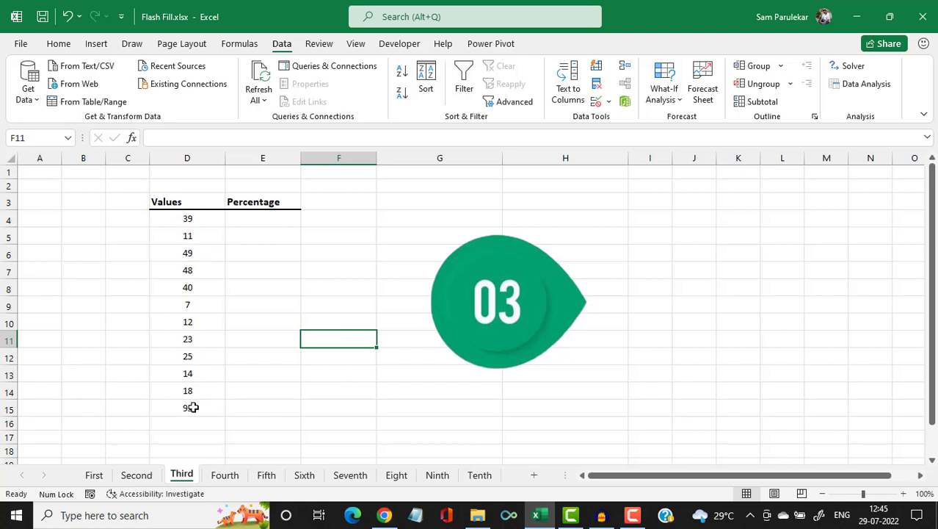
pyautogui.click(249, 221)
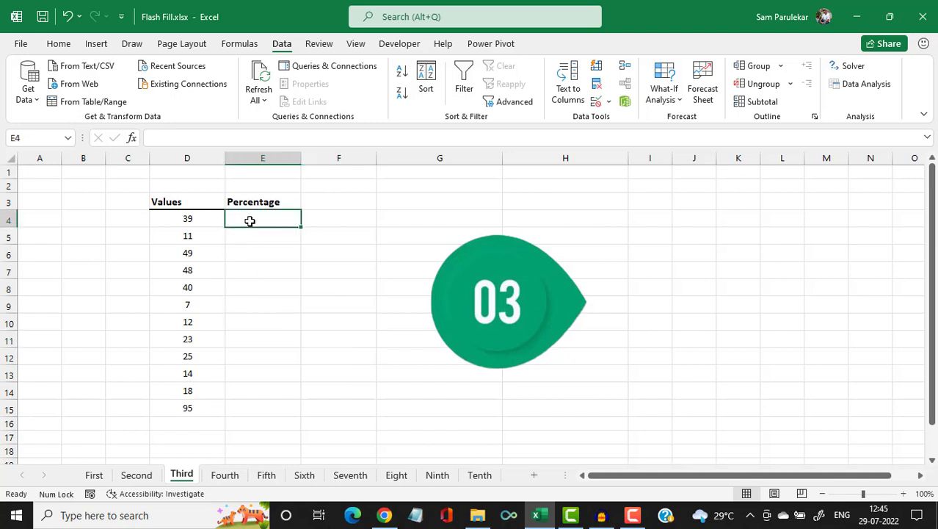
pyautogui.write('39')
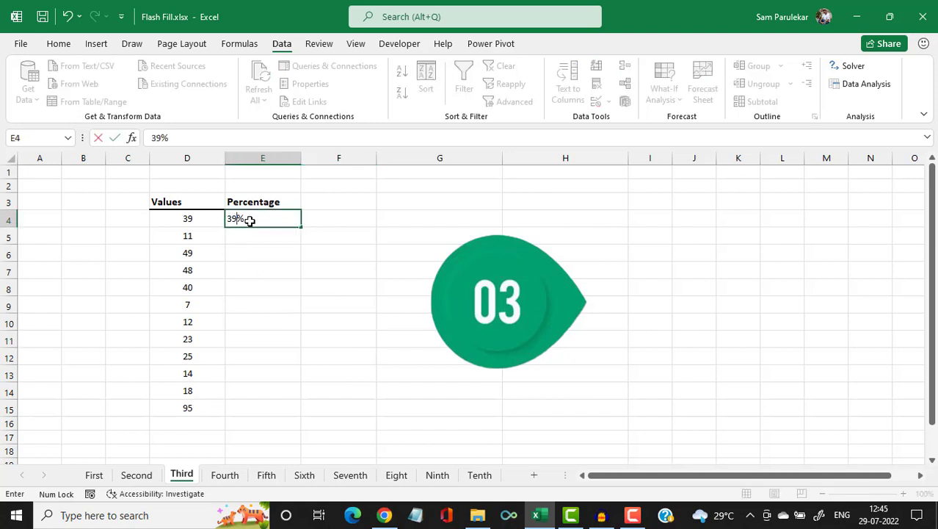
pyautogui.write('%')
pyautogui.press('Return')
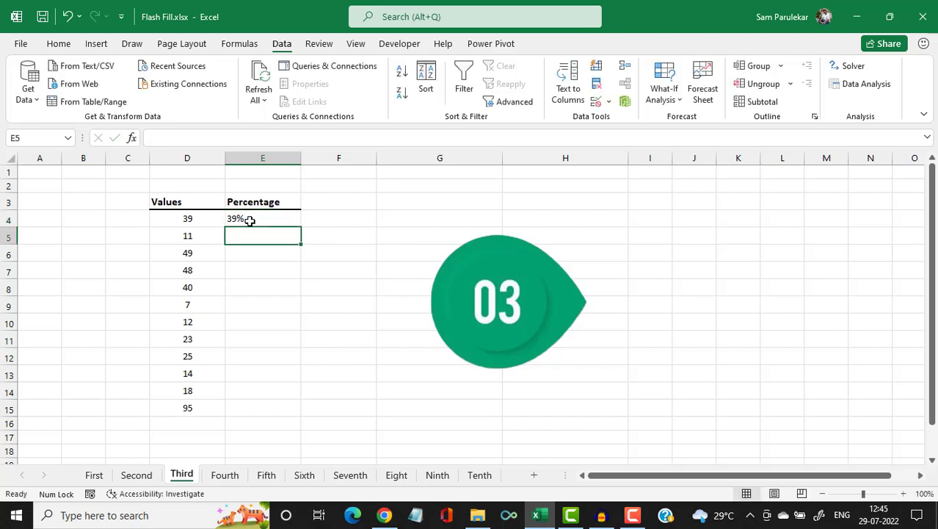
pyautogui.hotkey('ctrl', 'e')
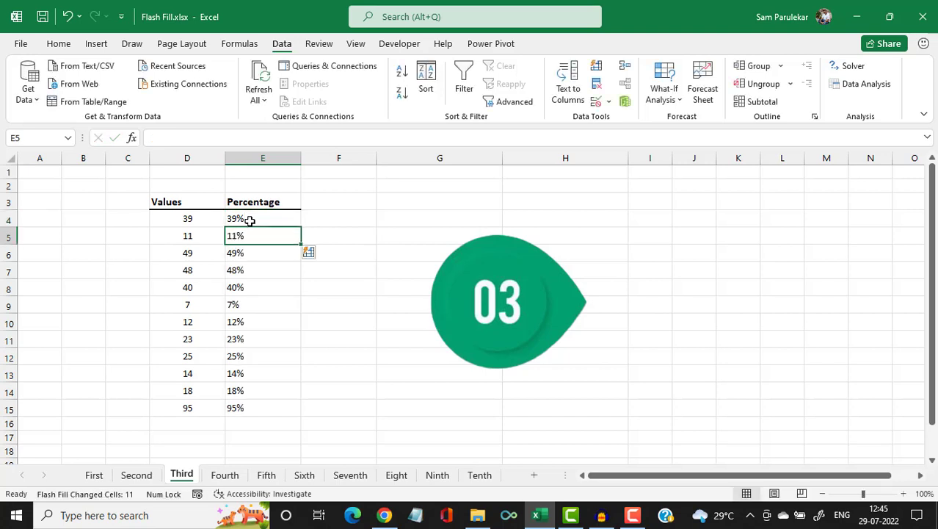
# Step: Centre the percentages in E4:E15, then go to the Fourth sheet
pyautogui.moveTo(250, 220); pyautogui.dragTo(263, 416)
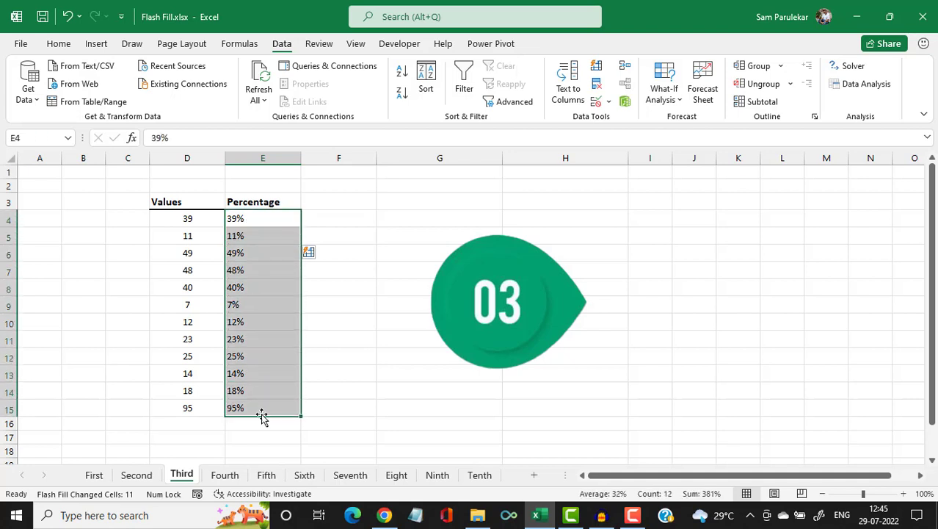
pyautogui.click(58, 44)
pyautogui.click(270, 93)
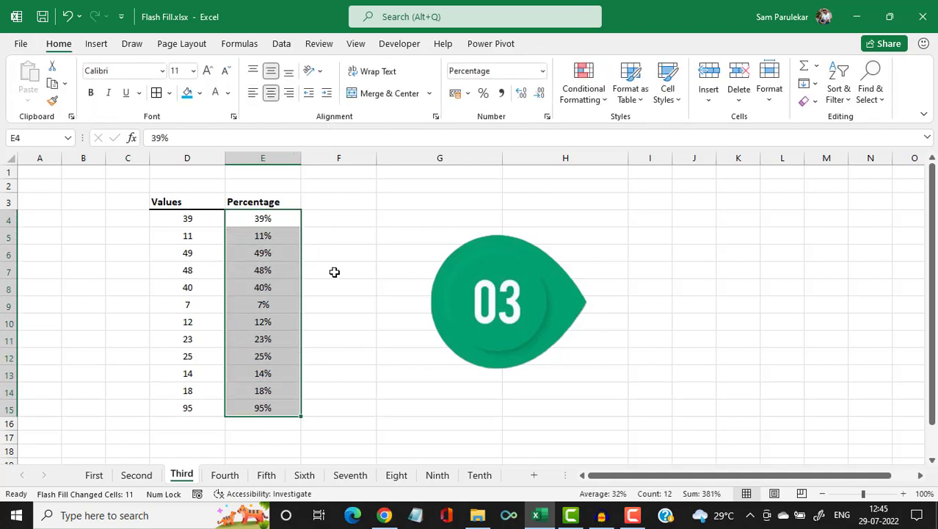
pyautogui.click(226, 476)
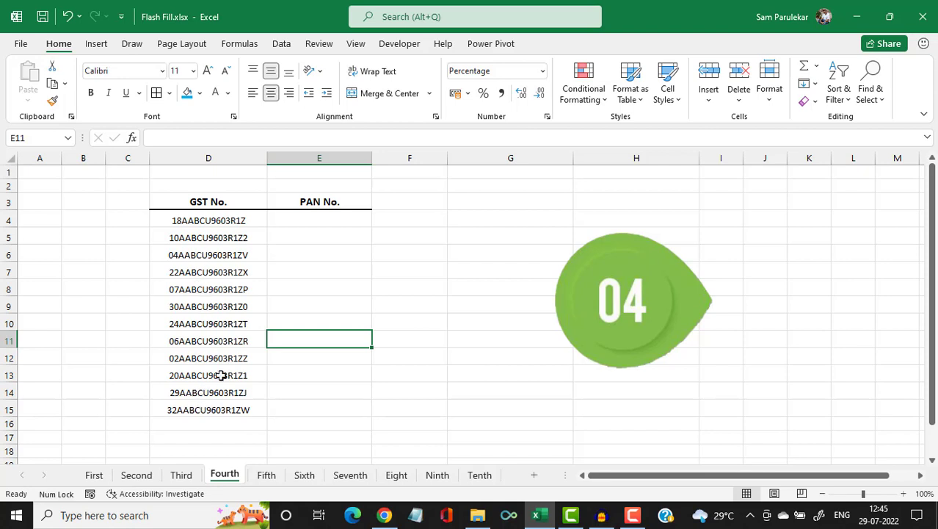
pyautogui.click(312, 221)
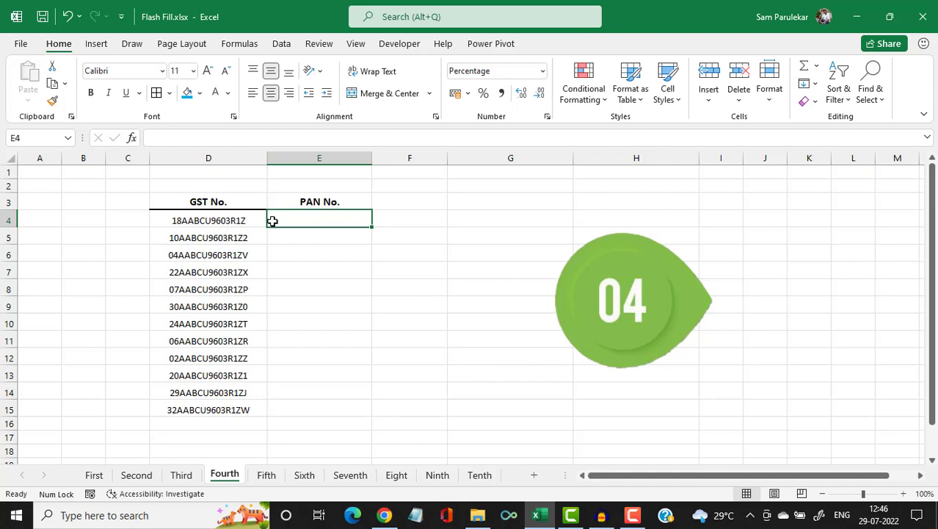
pyautogui.click(241, 220)
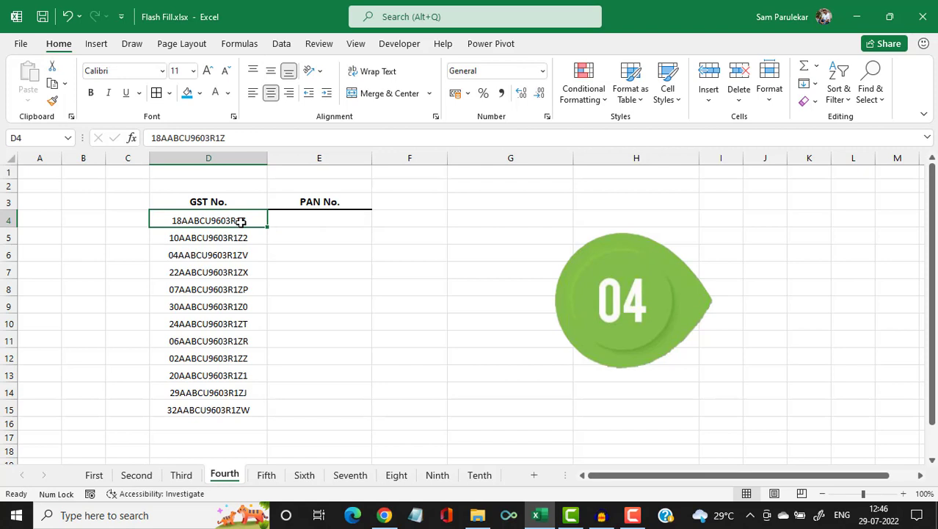
pyautogui.hotkey('ctrl', 'c')
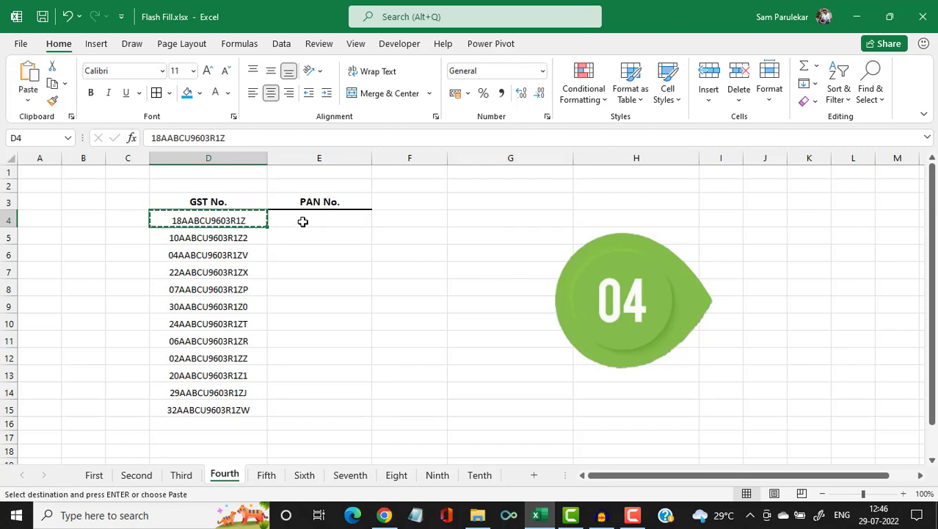
pyautogui.click(303, 221)
pyautogui.hotkey('ctrl', 'v')
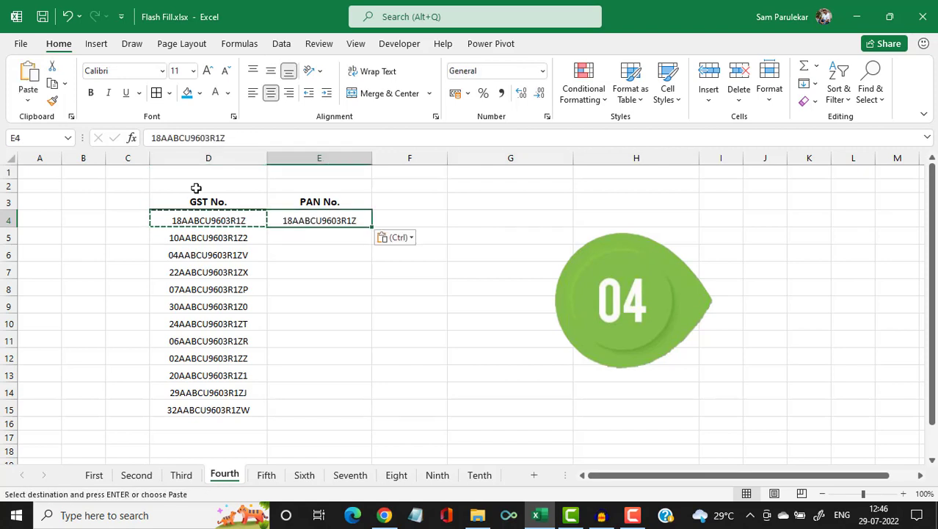
pyautogui.press('Escape')
pyautogui.press('Escape')
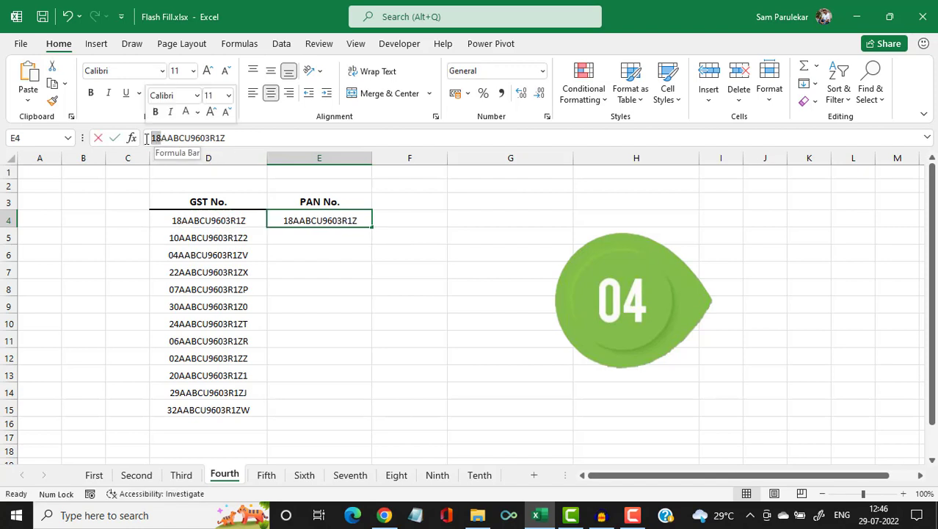
pyautogui.click(149, 139)
pyautogui.press('Delete')
pyautogui.press('Delete')
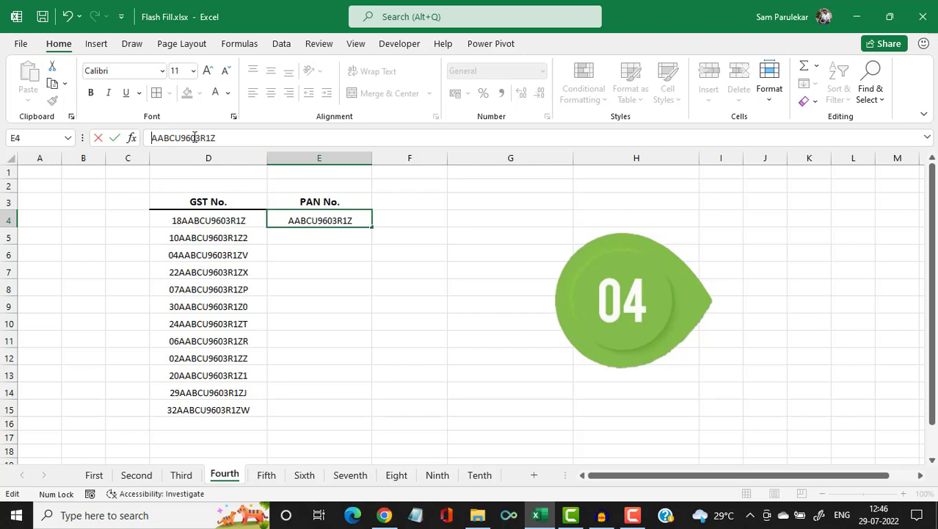
pyautogui.moveTo(206, 138); pyautogui.dragTo(271, 140)
pyautogui.press('BackSpace')
pyautogui.press('Return')
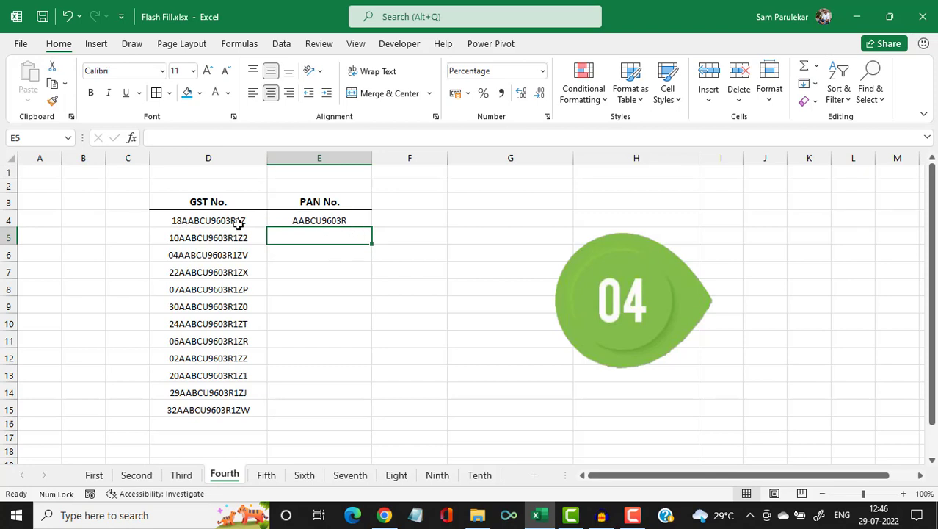
# Step: Flash Fill the remaining 11 PAN No. cells from the E4 example
pyautogui.click(295, 221)
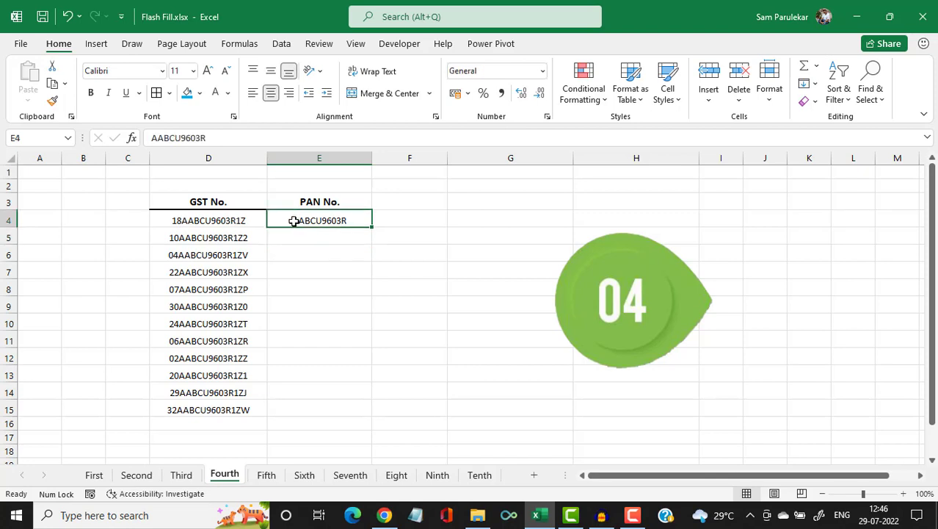
pyautogui.hotkey('ctrl', 'e')
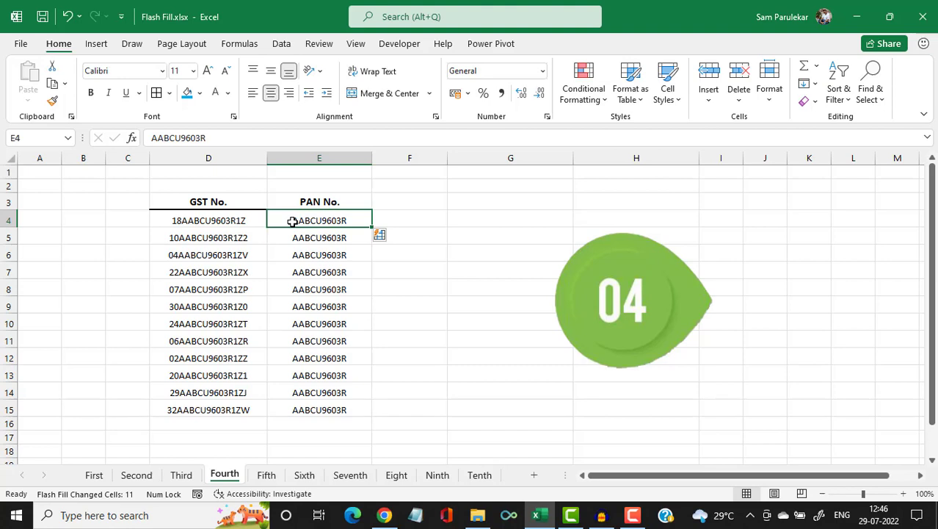
pyautogui.click(515, 346)
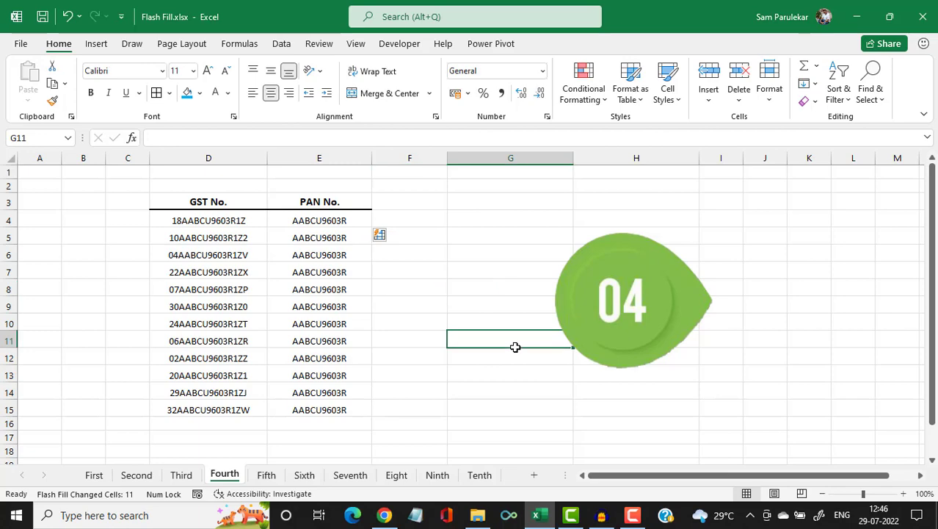
# Step: On the Fifth sheet, Flash Fill spaced Aadhar numbers from the E4 example, then open the Sixth sheet
pyautogui.click(267, 477)
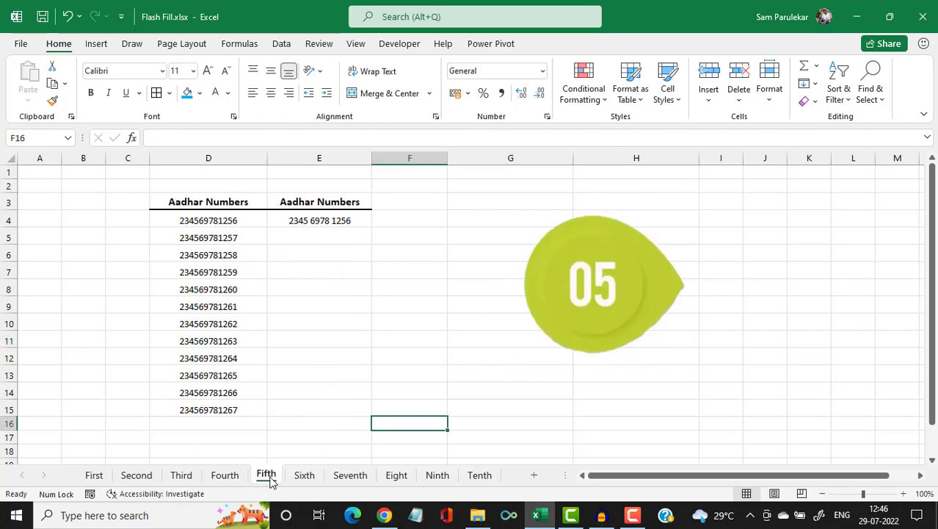
pyautogui.moveTo(188, 223); pyautogui.dragTo(202, 406)
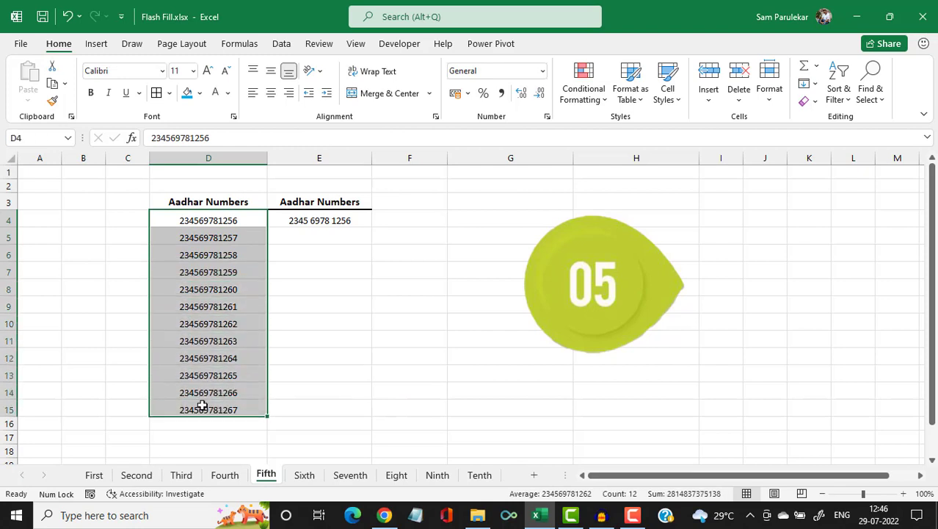
pyautogui.click(331, 339)
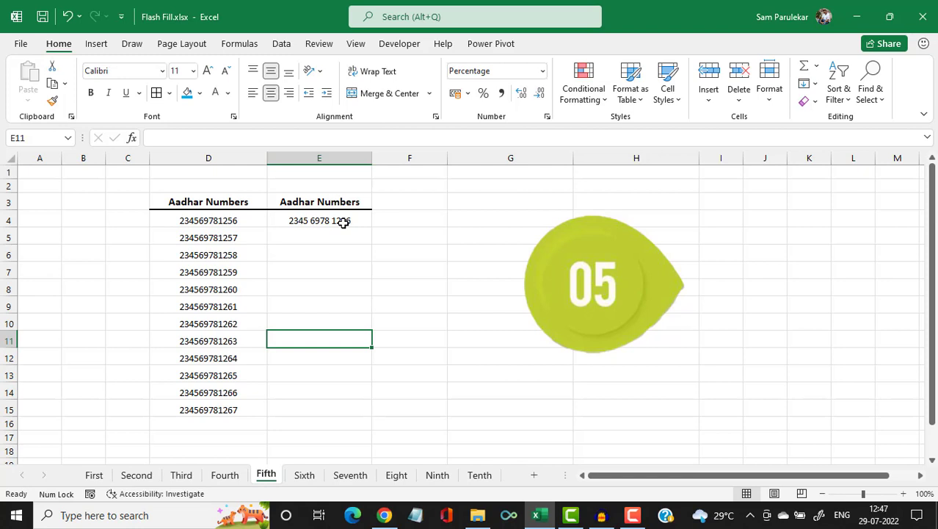
pyautogui.click(226, 223)
pyautogui.click(335, 220)
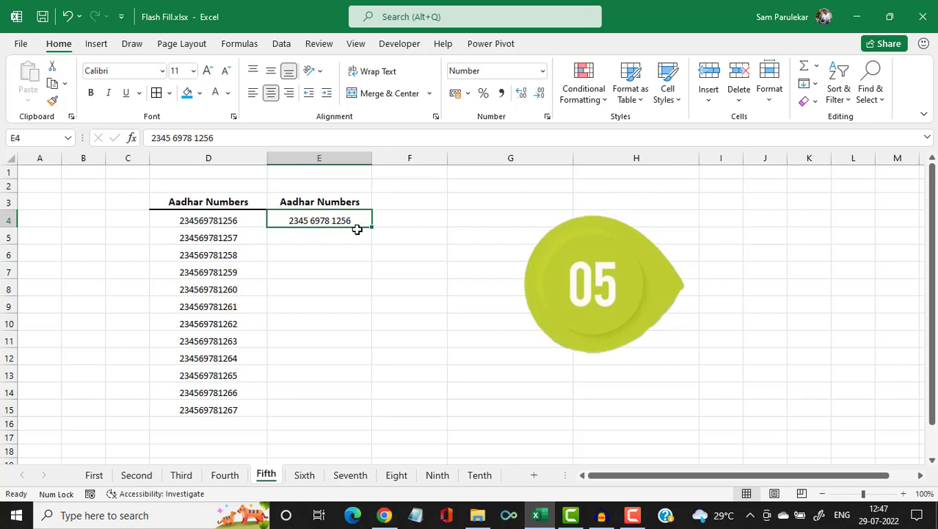
pyautogui.hotkey('ctrl', 'e')
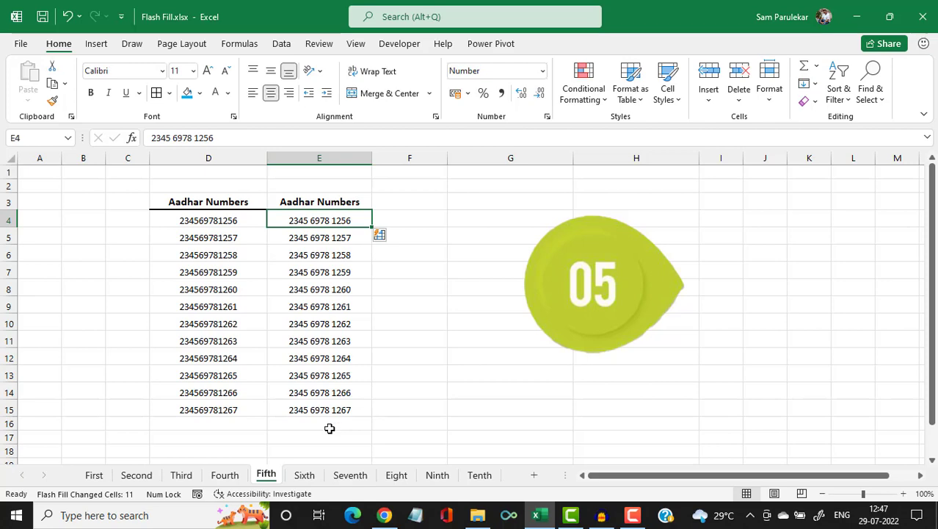
pyautogui.click(304, 477)
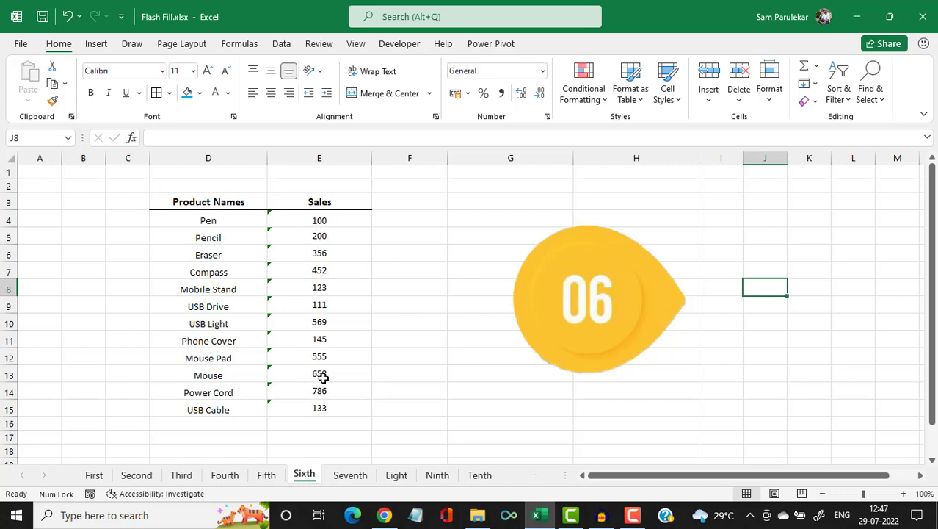
# Step: Enter =SUM(E4:E15) in E17 below Sales, which returns 0
pyautogui.click(317, 435)
pyautogui.write('=')
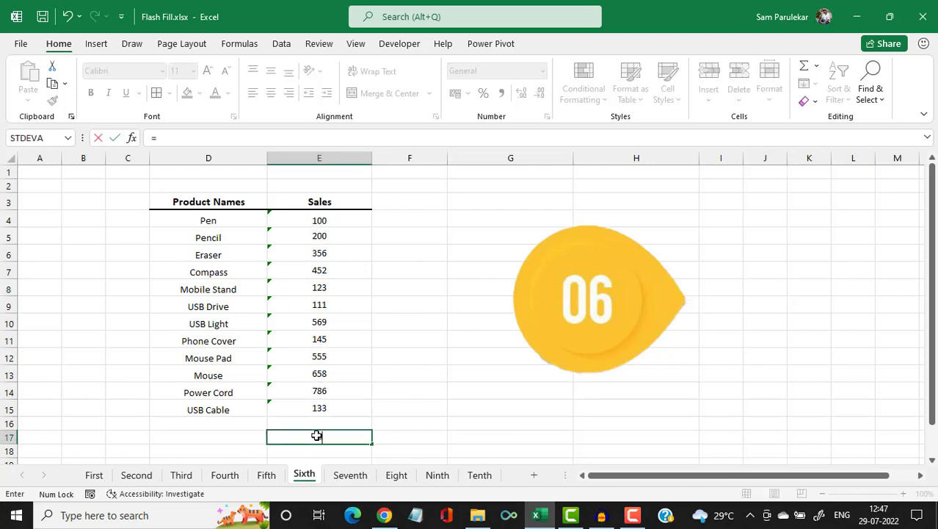
pyautogui.write('sum(')
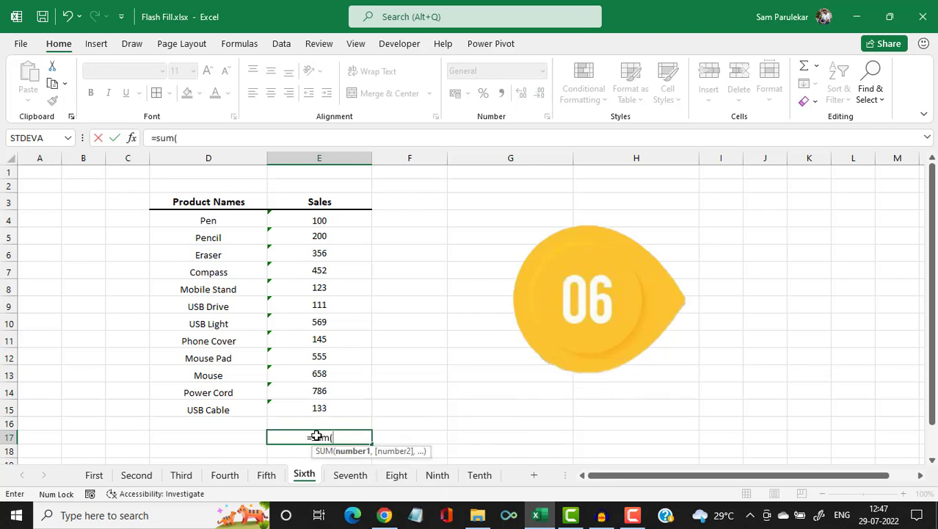
pyautogui.moveTo(317, 218); pyautogui.dragTo(310, 410)
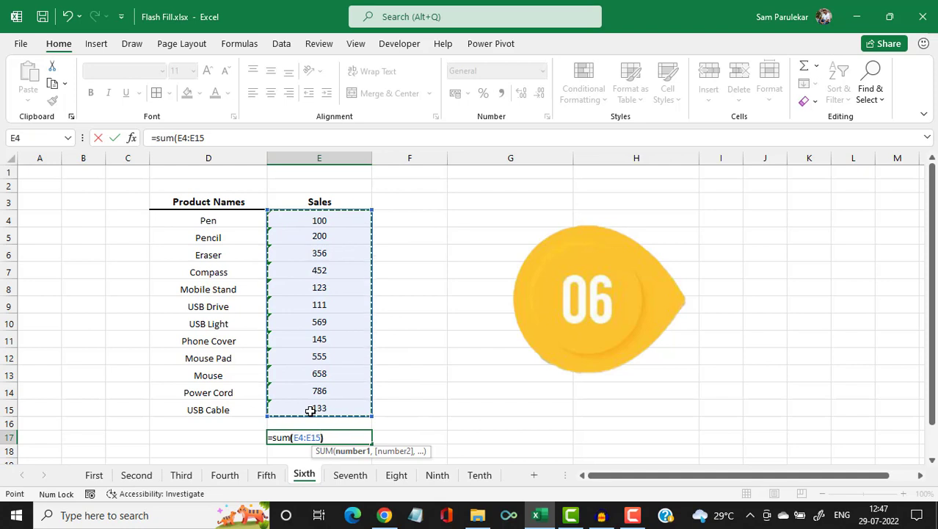
pyautogui.write(')')
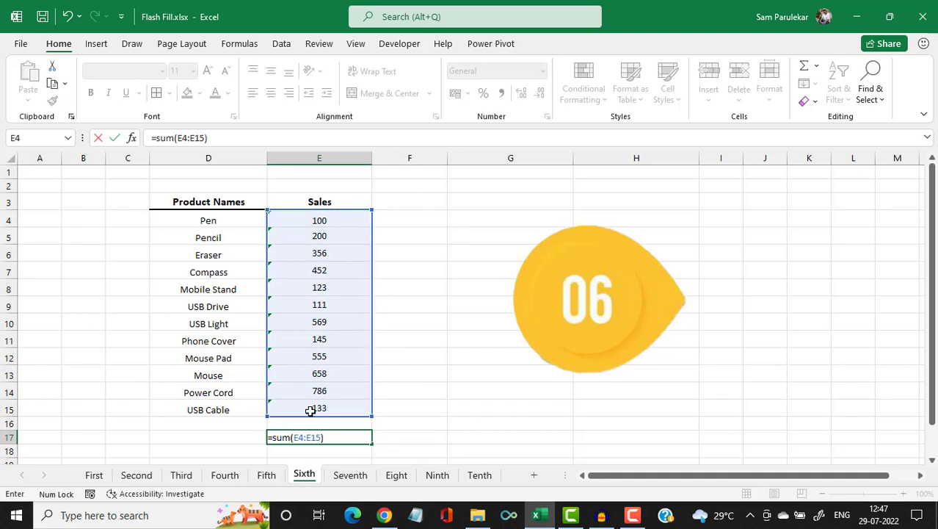
pyautogui.press('Return')
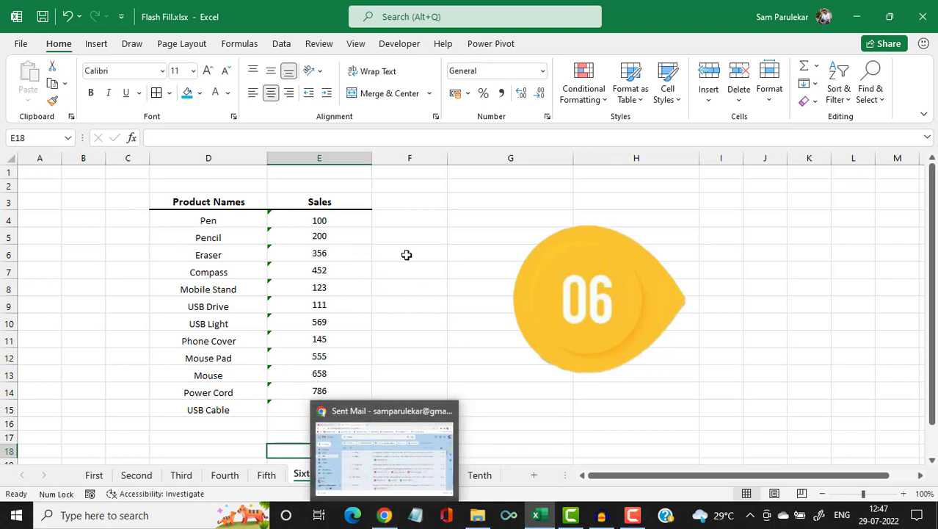
pyautogui.click(391, 223)
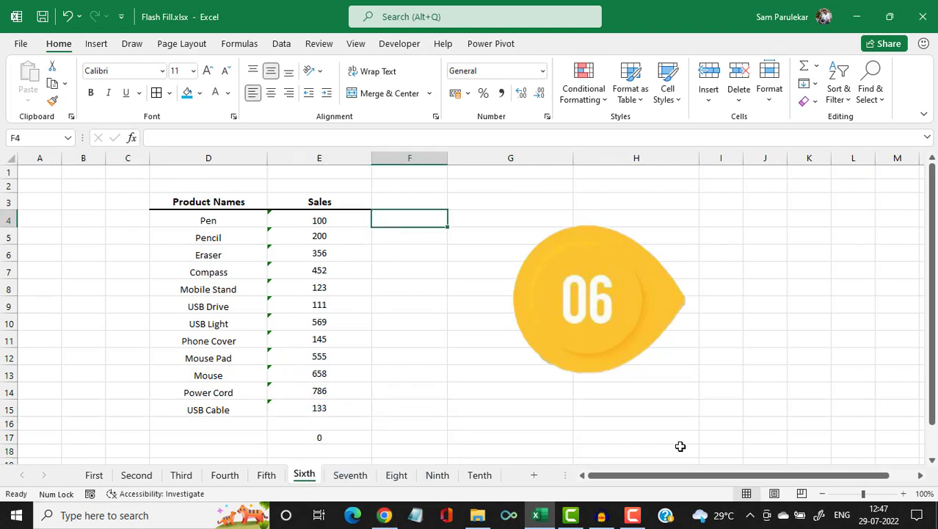
# Step: Type 100 in F4 and Flash Fill numeric copies of the Sales values
pyautogui.write('100')
pyautogui.press('Return')
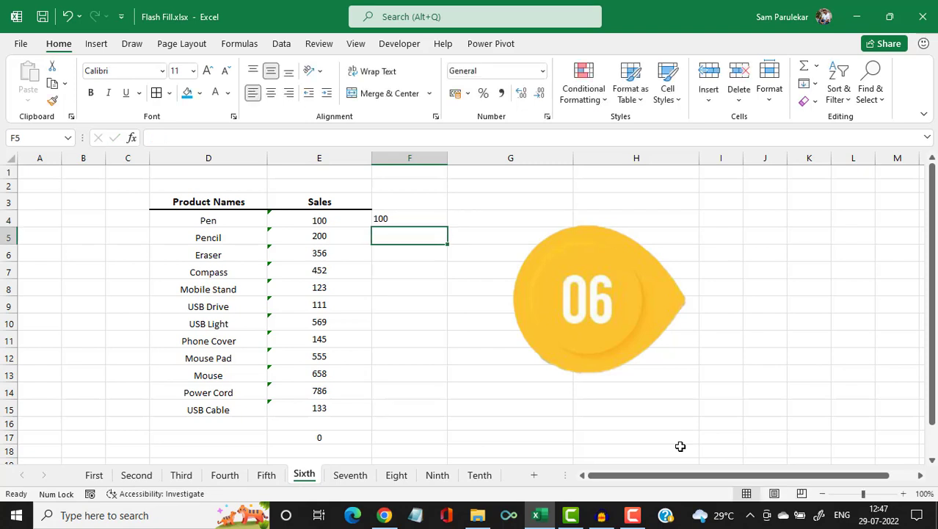
pyautogui.hotkey('ctrl', 'e')
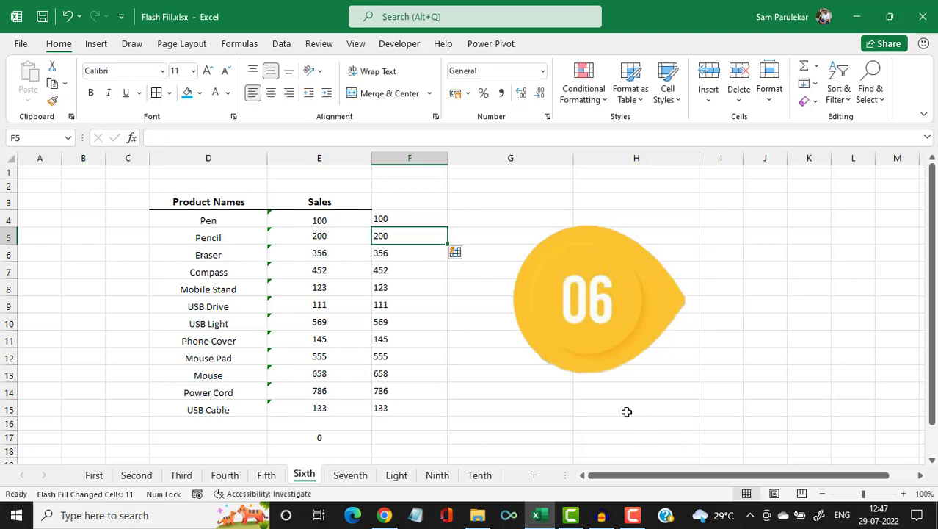
# Step: Total F4:F15 with =SUM in F17, giving 4188, then open the Seventh sheet
pyautogui.press('Down')
pyautogui.click(419, 439)
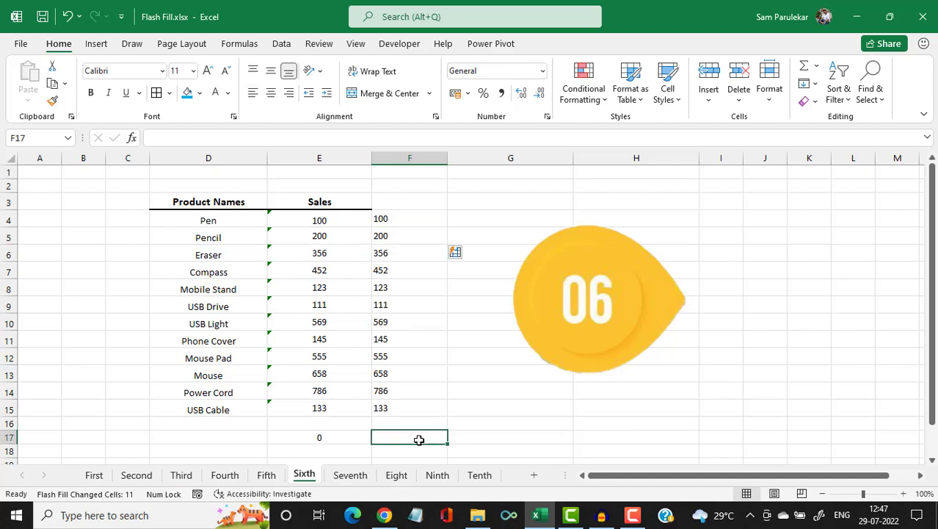
pyautogui.write('=sum(')
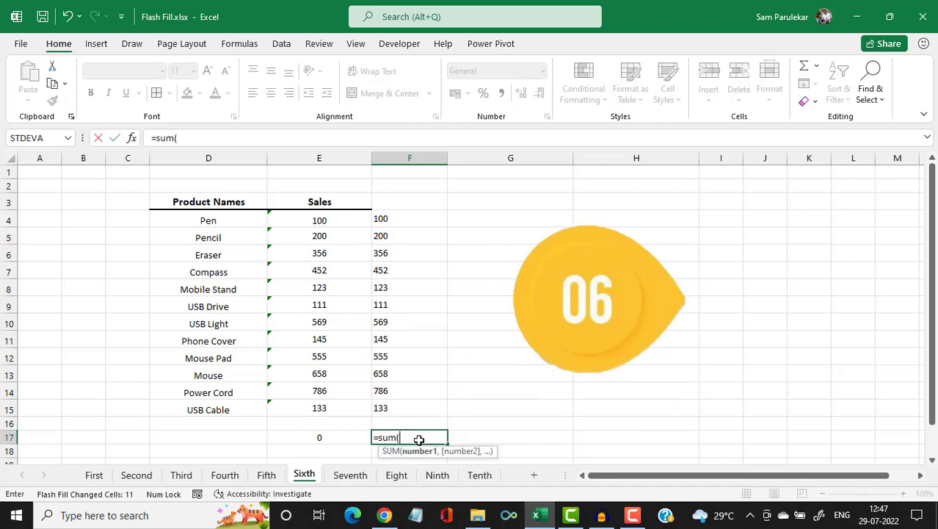
pyautogui.moveTo(395, 213); pyautogui.dragTo(412, 406)
pyautogui.write(')')
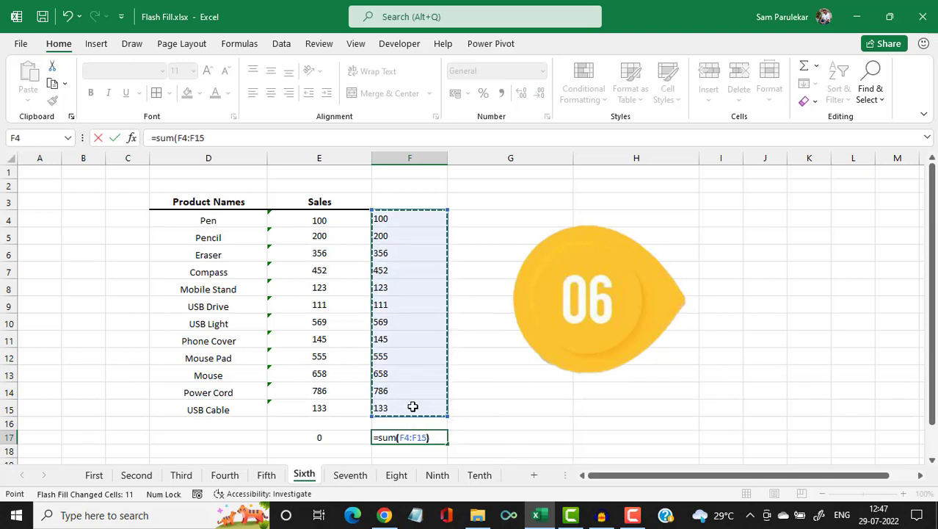
pyautogui.press('Return')
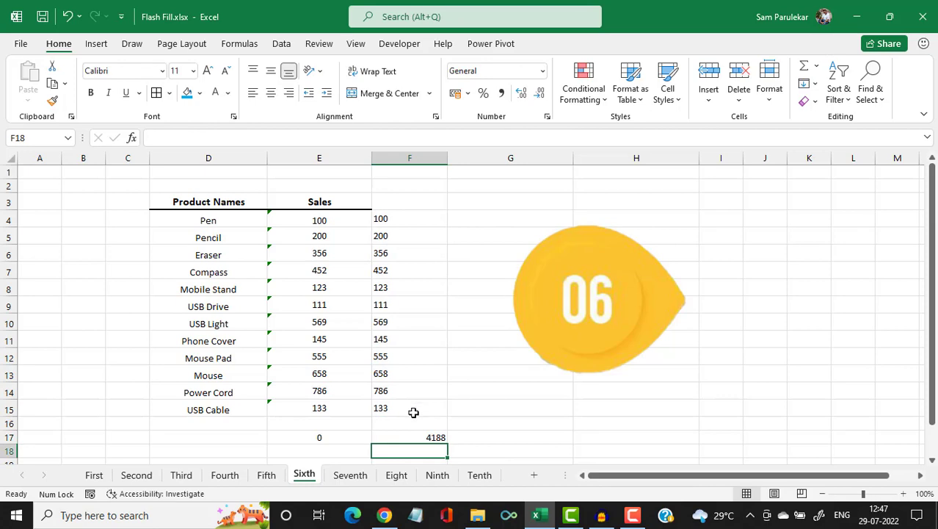
pyautogui.click(350, 475)
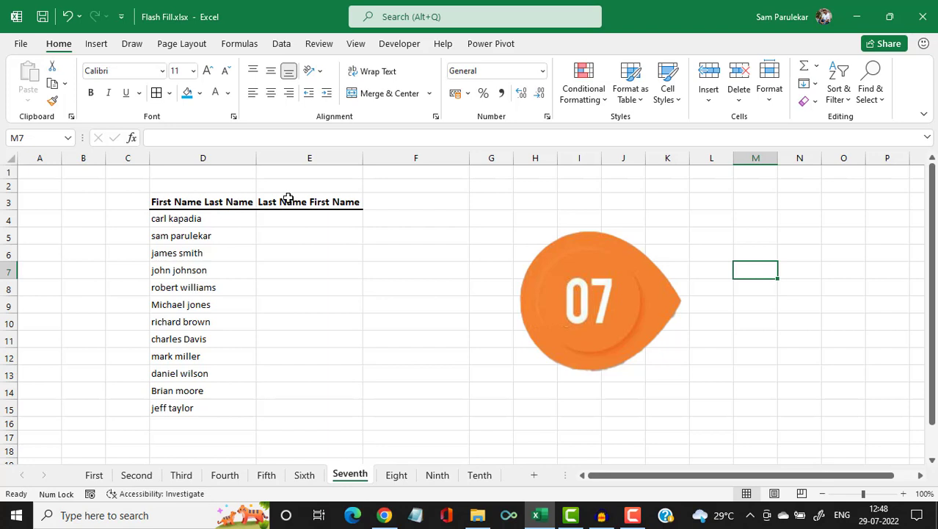
pyautogui.click(305, 222)
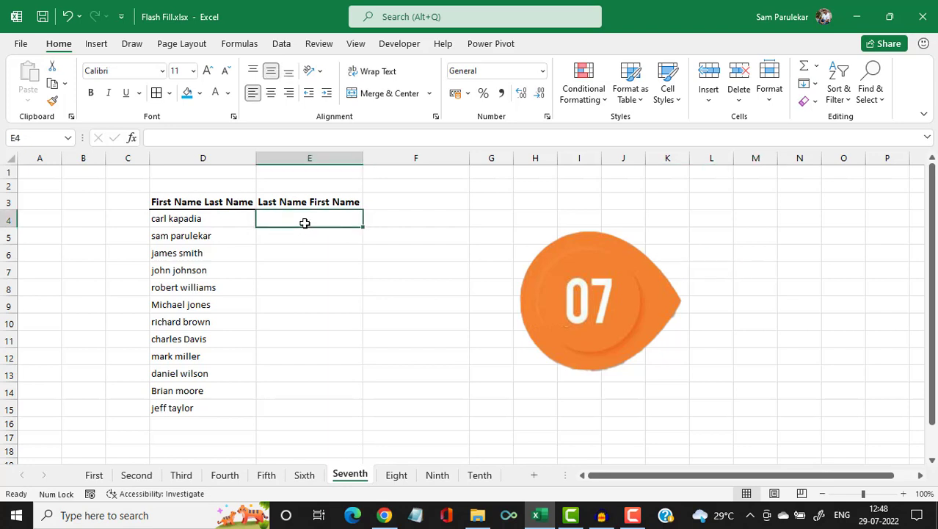
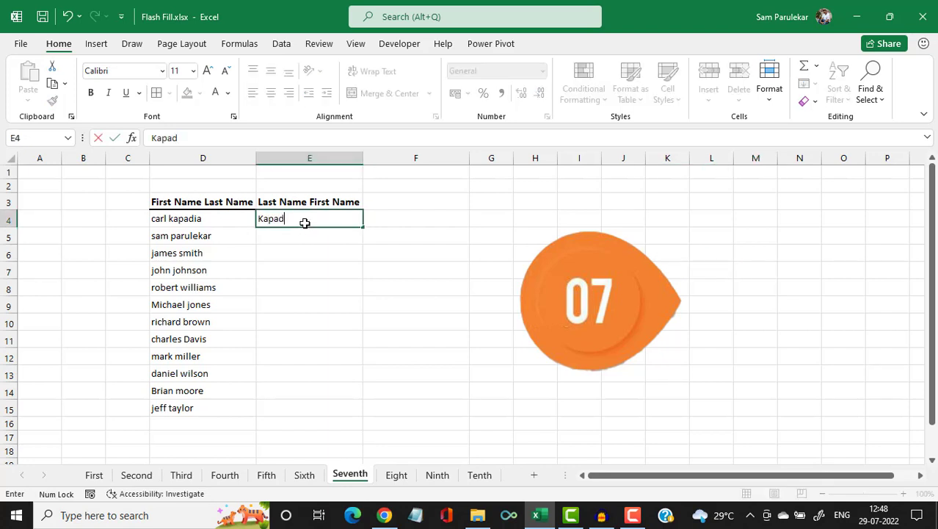
pyautogui.press('Return')
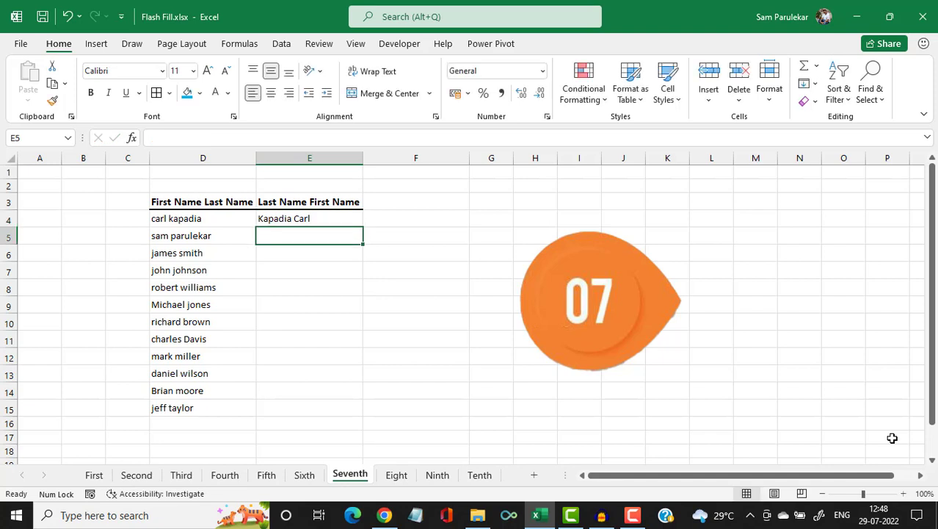
pyautogui.hotkey('ctrl', 'e')
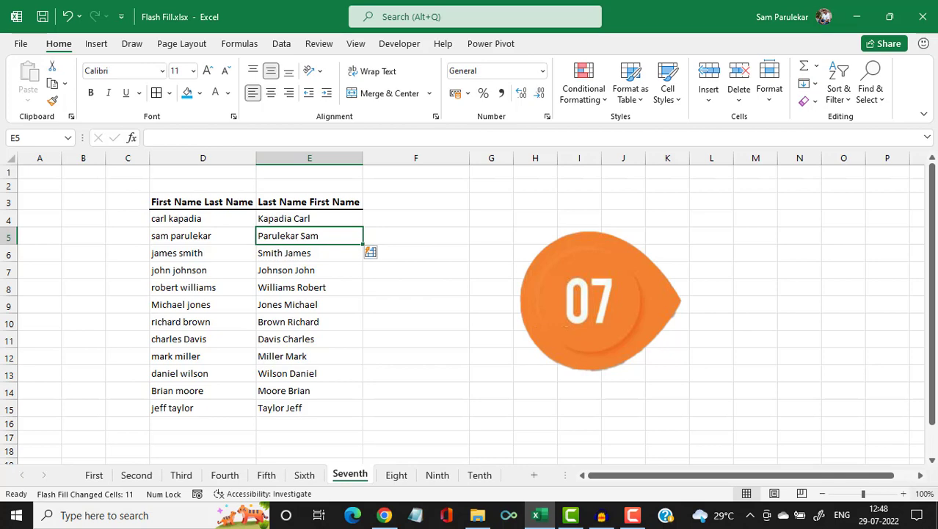
pyautogui.click(401, 481)
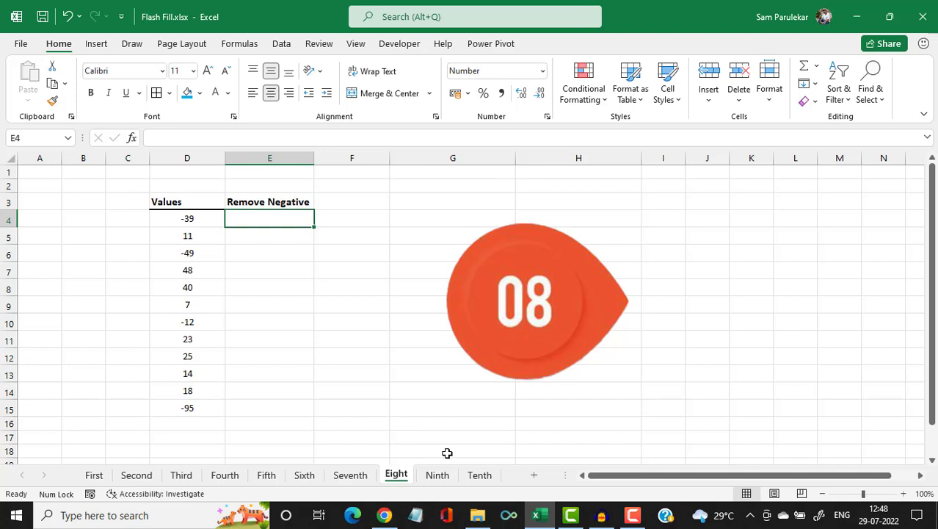
# Step: Enter 39 in E4 as the example and Flash Fill E5:E15 with the values minus their negative signs
pyautogui.write('39')
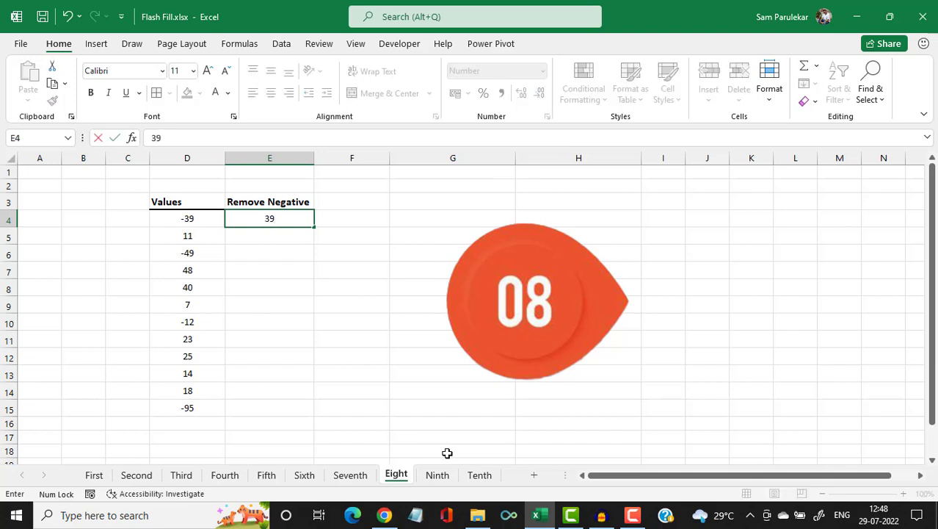
pyautogui.press('Return')
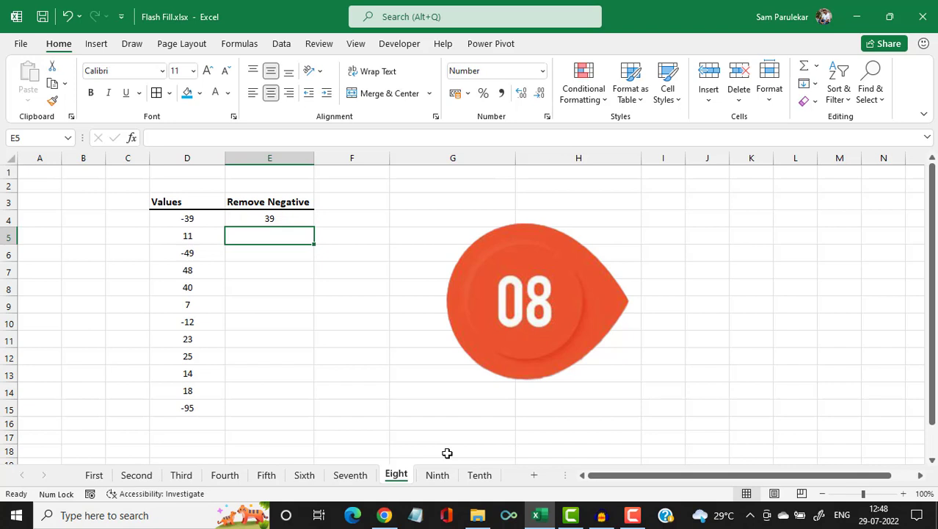
pyautogui.hotkey('ctrl', 'e')
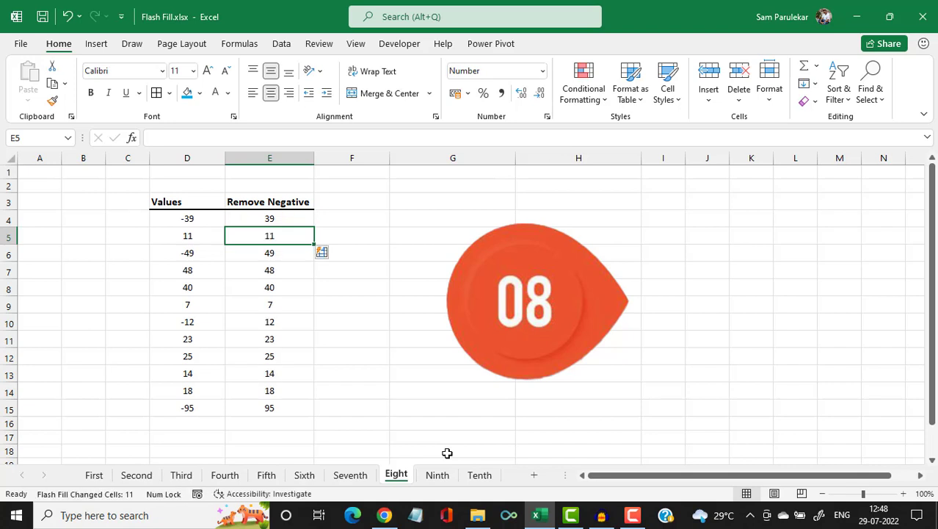
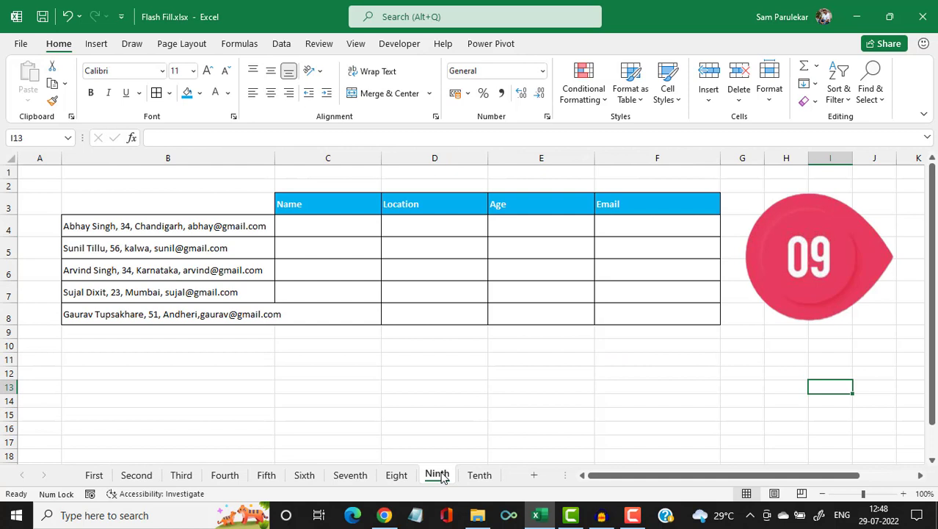
# Step: Drag column B wider so the longest combined entry fits inside it
pyautogui.moveTo(278, 158); pyautogui.dragTo(294, 159)
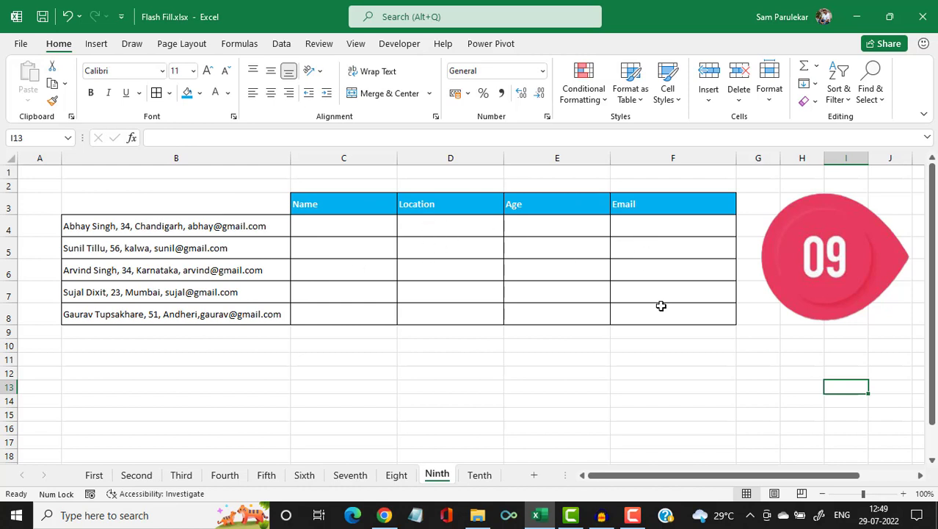
pyautogui.click(312, 223)
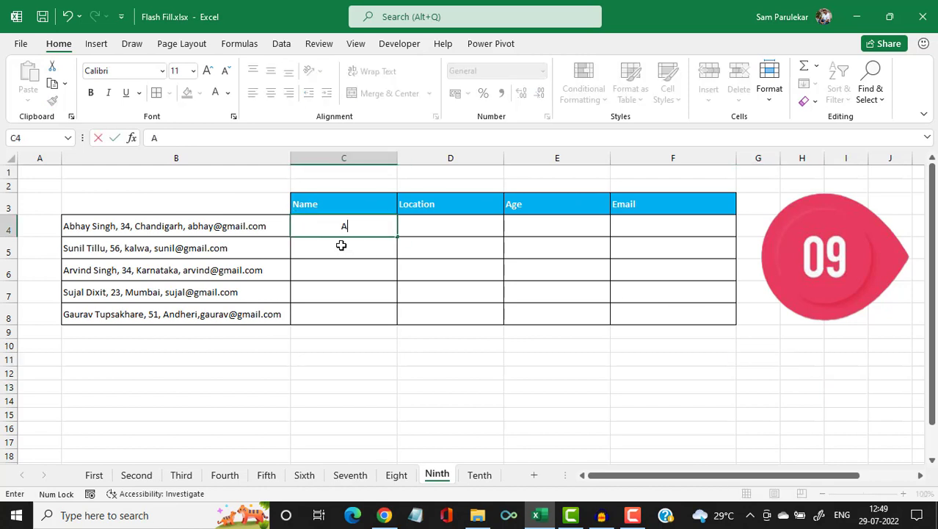
# Step: Enter the first row's name as an example and Flash Fill the rest of the Name column
pyautogui.press('Return')
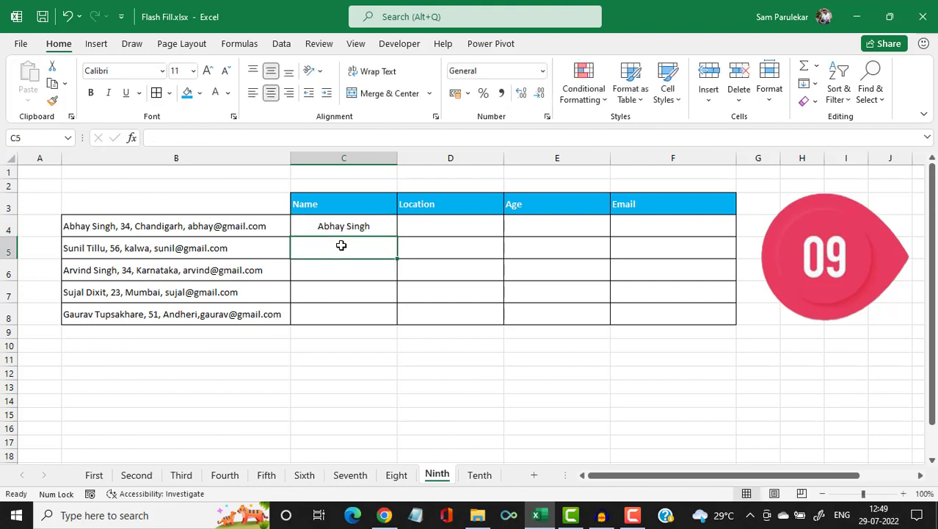
pyautogui.hotkey('ctrl', 'e')
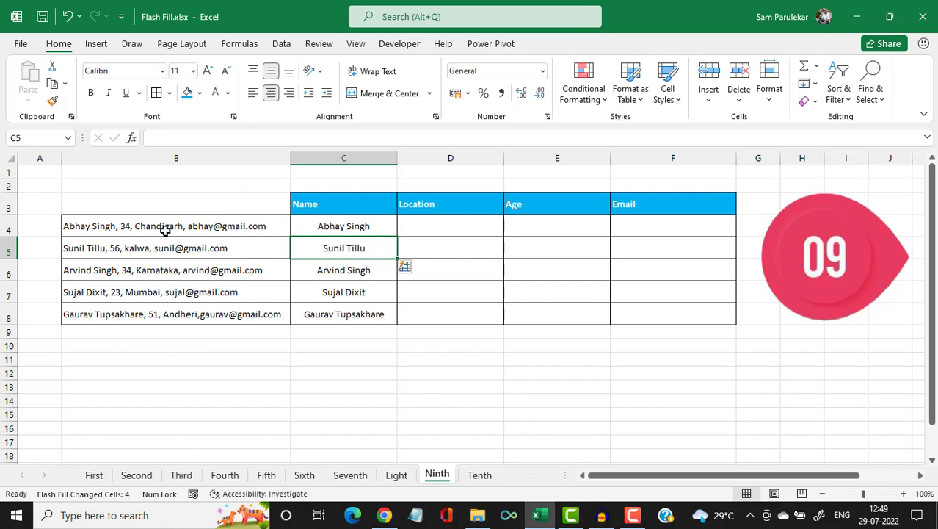
# Step: Enter 'Chandigarh' as the first location and Flash Fill the remaining locations
pyautogui.click(426, 228)
pyautogui.write('Ch')
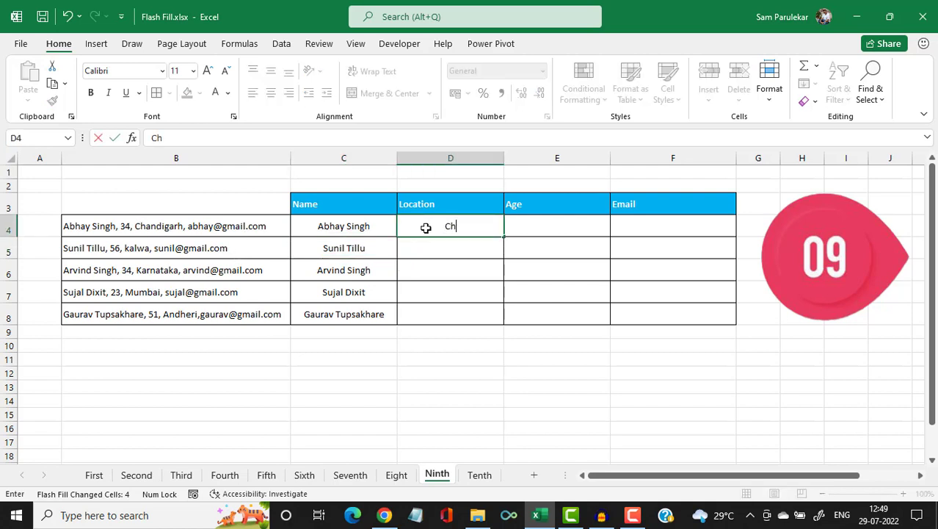
pyautogui.write('andigarh')
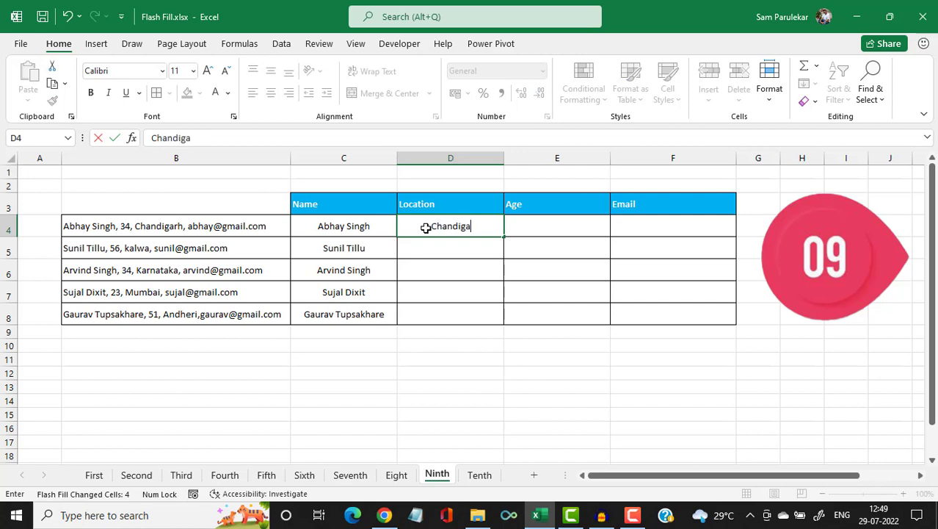
pyautogui.press('Return')
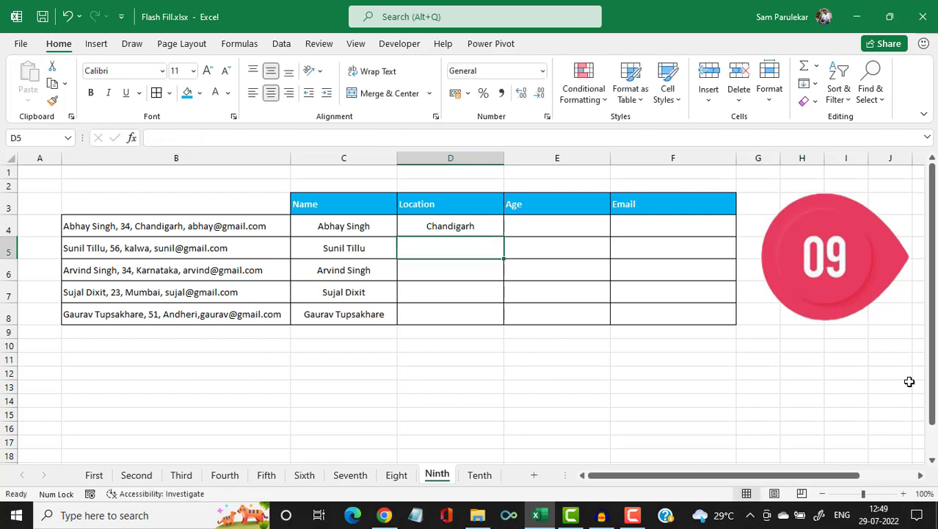
pyautogui.hotkey('ctrl', 'e')
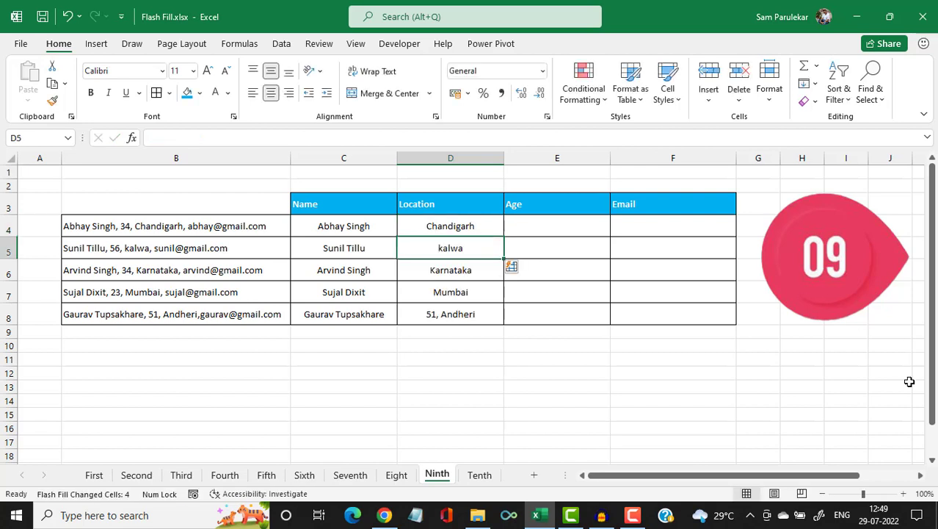
pyautogui.click(542, 229)
# Step: Enter 34 as the first age and Flash Fill the remaining ages
pyautogui.write('34')
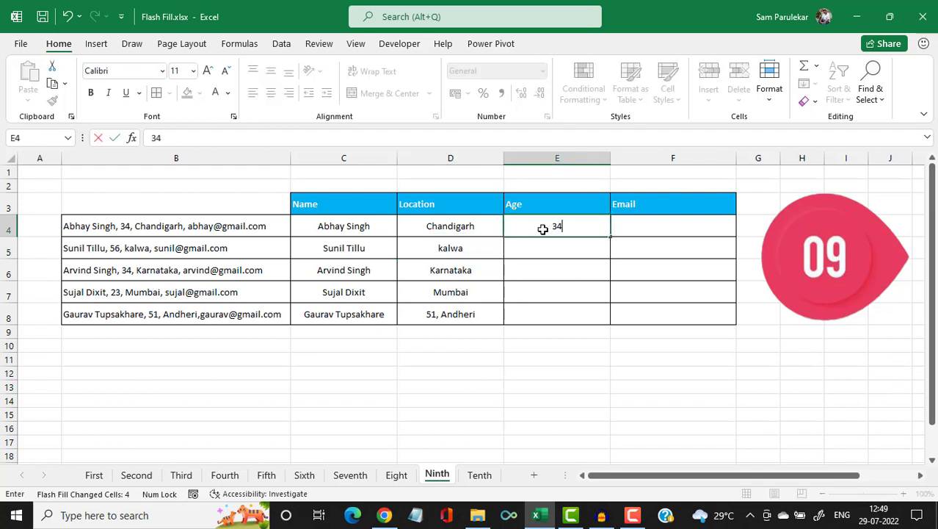
pyautogui.press('Return')
pyautogui.hotkey('ctrl', 'e')
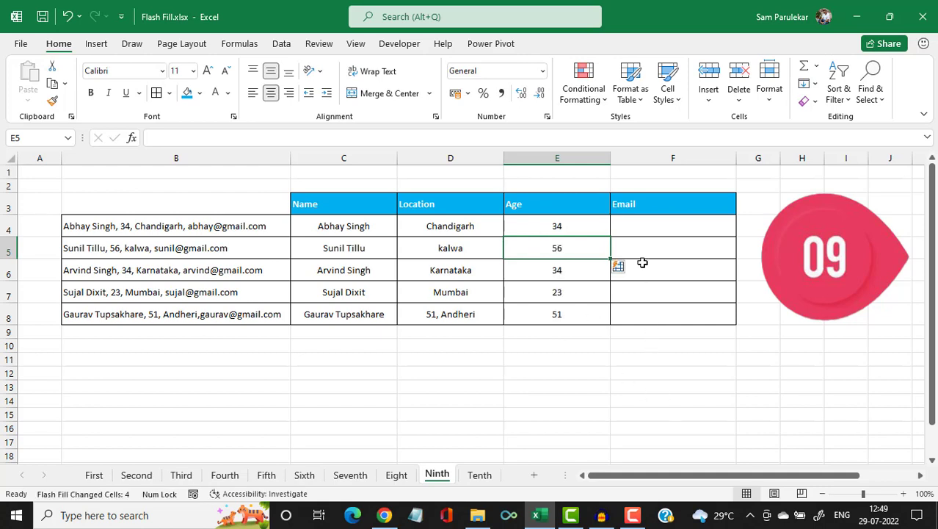
# Step: Flash Fill the Email column from a first-row example address, then clear the wrong email in row 8
pyautogui.click(646, 228)
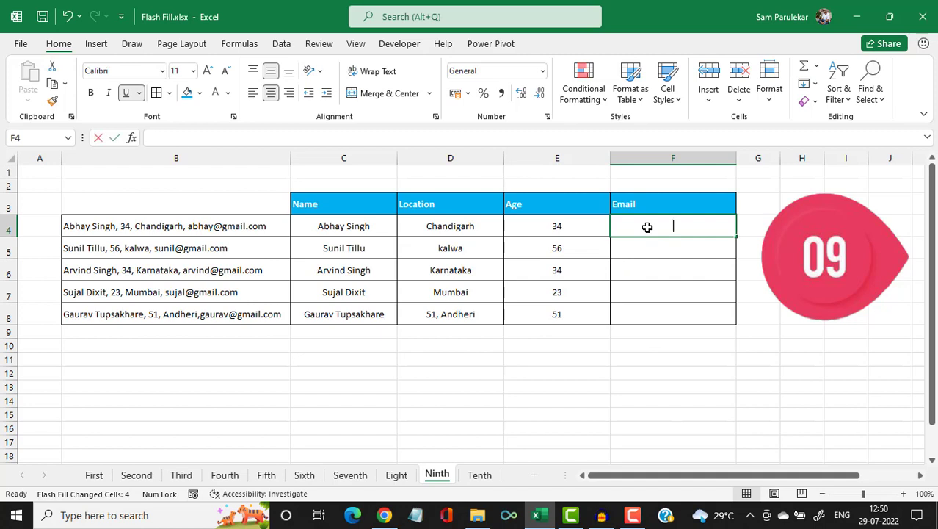
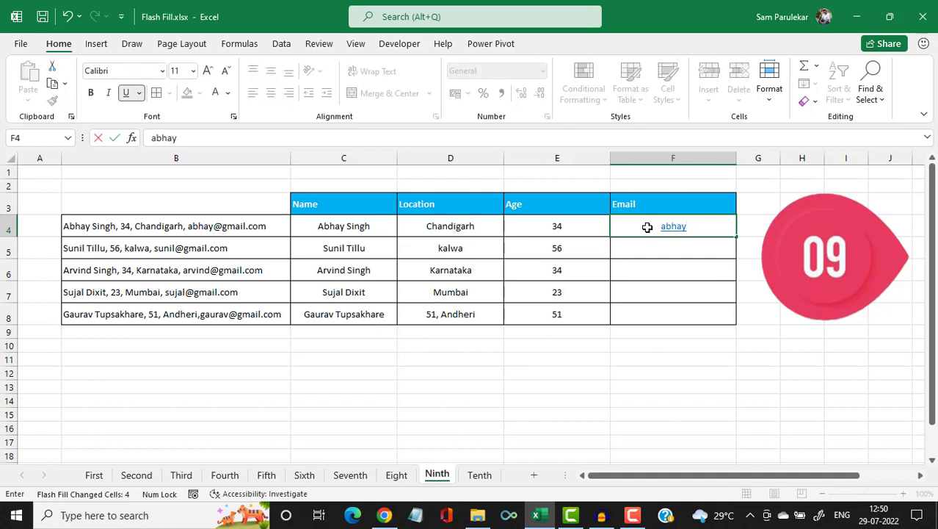
pyautogui.hotkey('ctrl', 'Return')
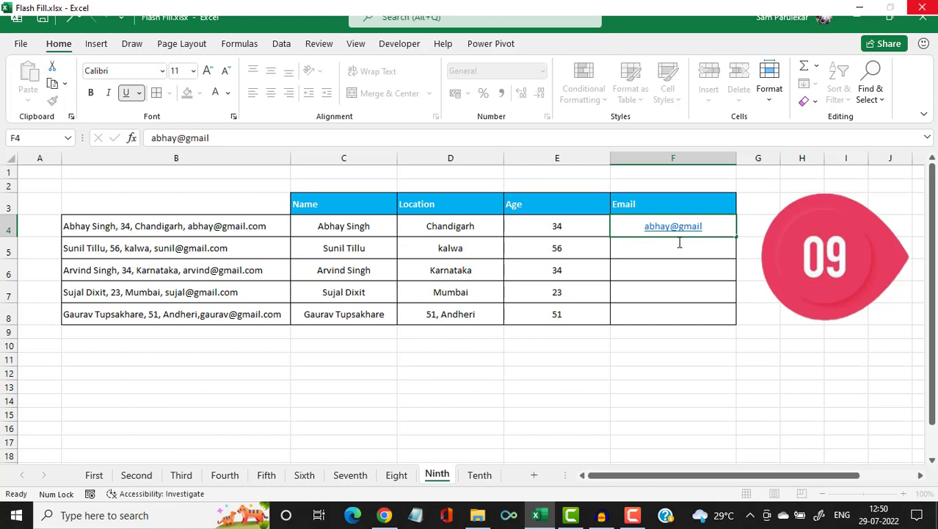
pyautogui.press('Return')
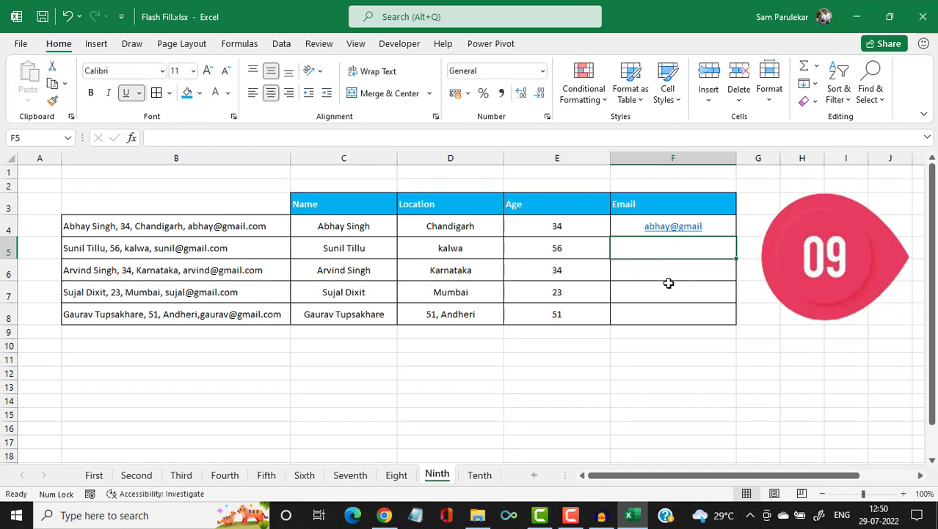
pyautogui.hotkey('ctrl', 'e')
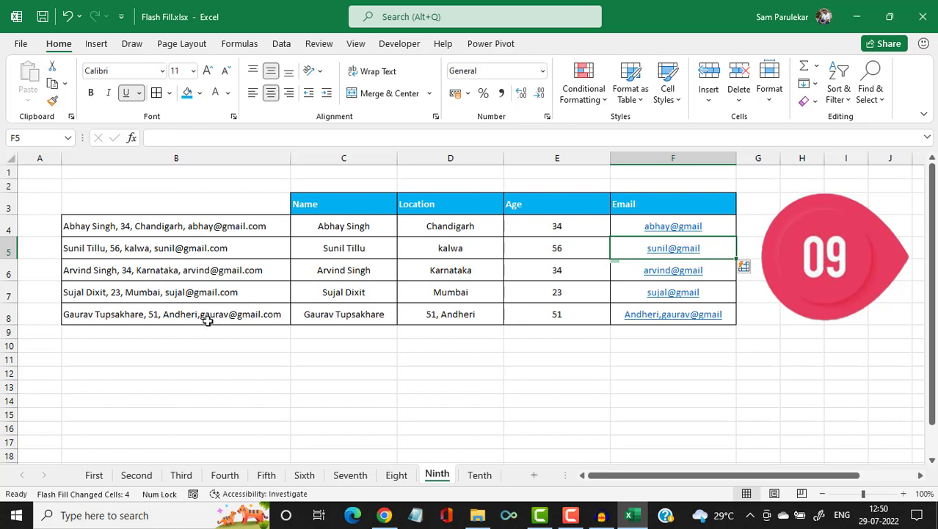
pyautogui.click(657, 316)
pyautogui.press('Delete')
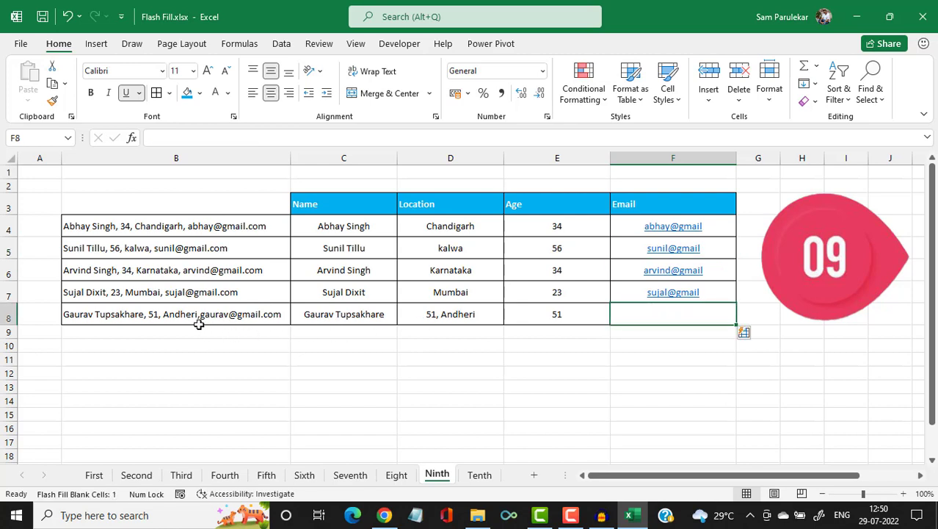
# Step: Insert a space after 'Andheri,' in B8's text, then Flash Fill the last row's email
pyautogui.click(258, 317)
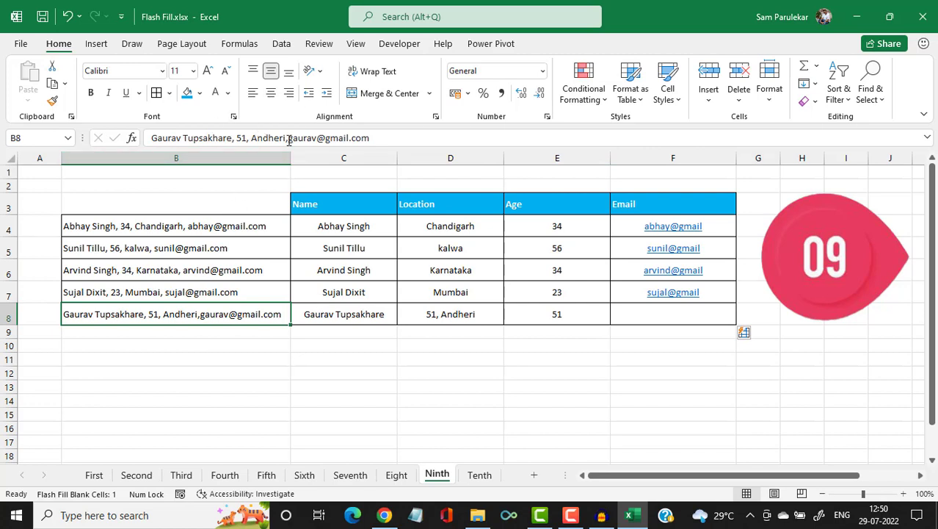
pyautogui.press('F2')
pyautogui.press('alt')
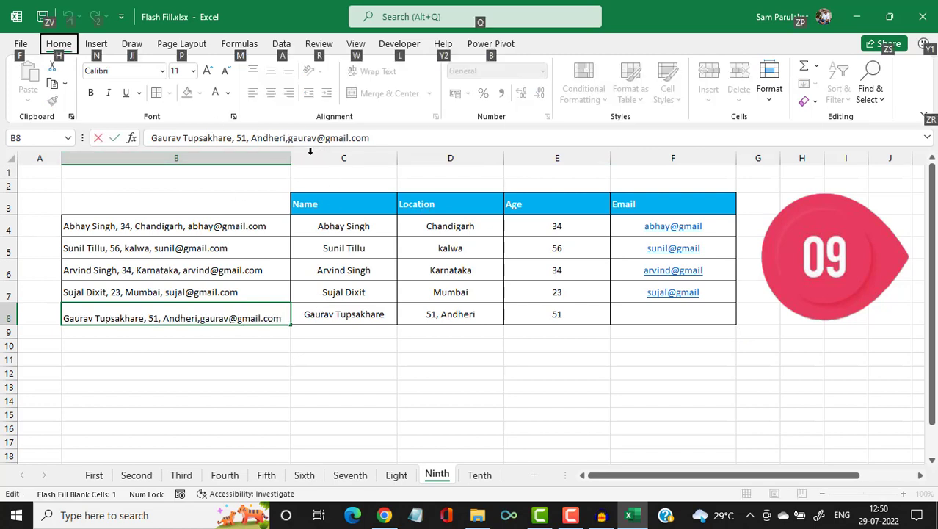
pyautogui.click(312, 138)
pyautogui.click(289, 138)
pyautogui.click(706, 291)
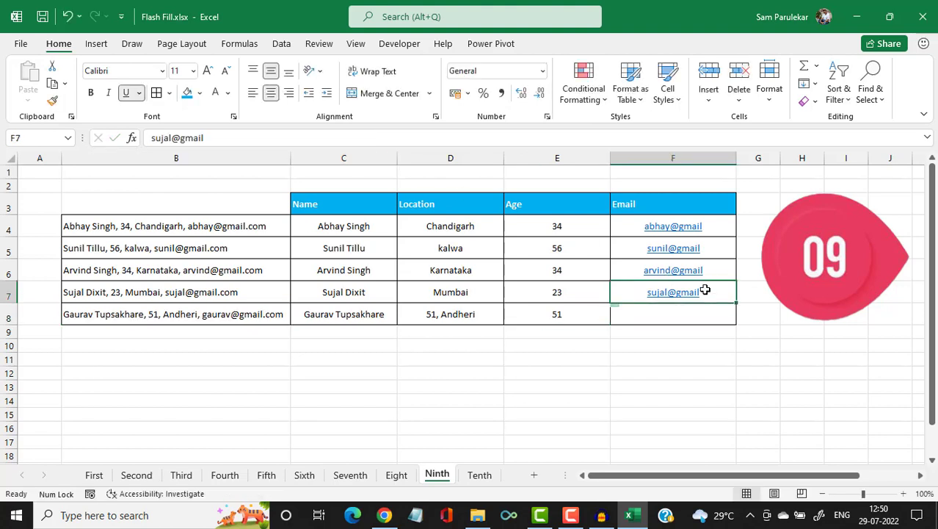
pyautogui.hotkey('ctrl', 'e')
pyautogui.click(738, 381)
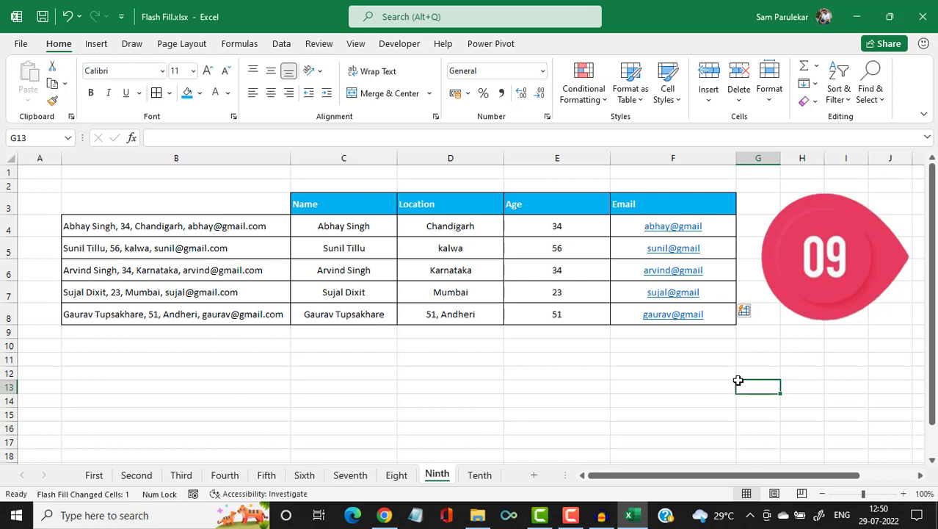
# Step: On the Tenth sheet, type a first initials-plus-surname example, Flash Fill all 12 rows, and autofit column F
pyautogui.click(480, 476)
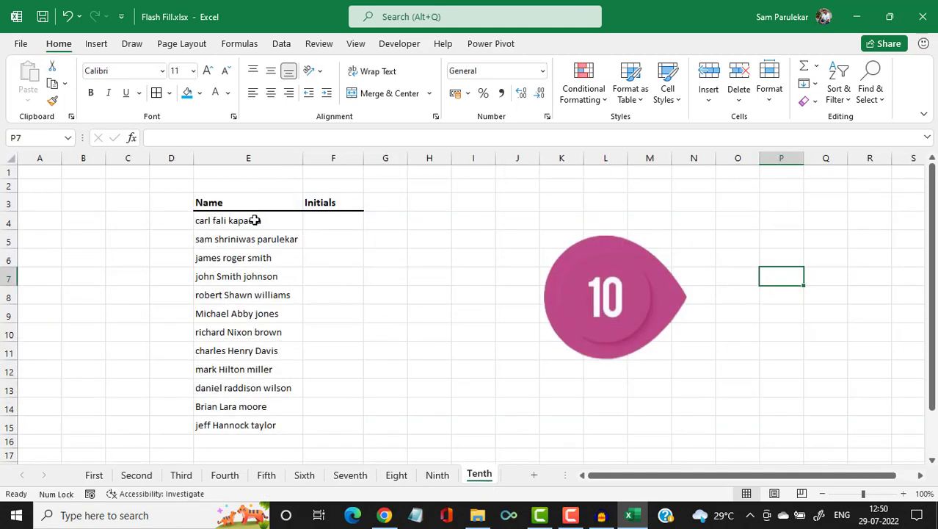
pyautogui.click(323, 222)
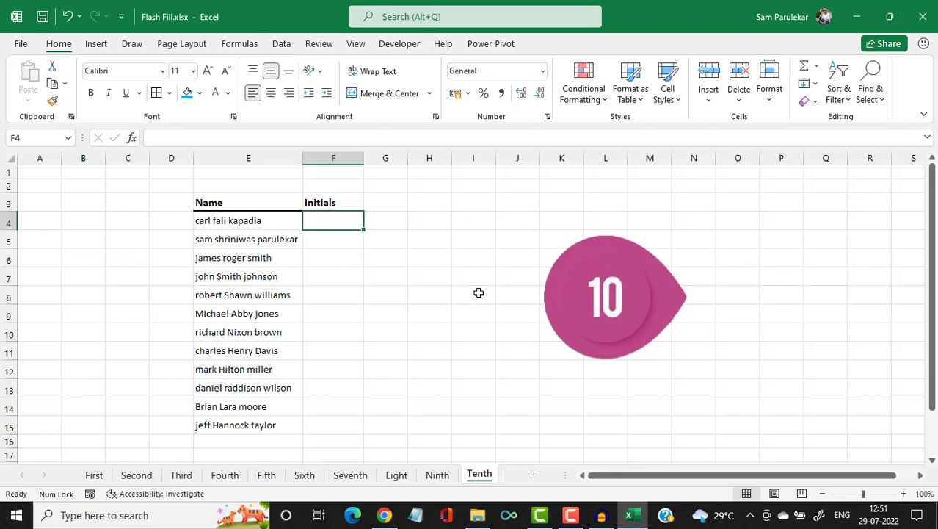
pyautogui.write('C')
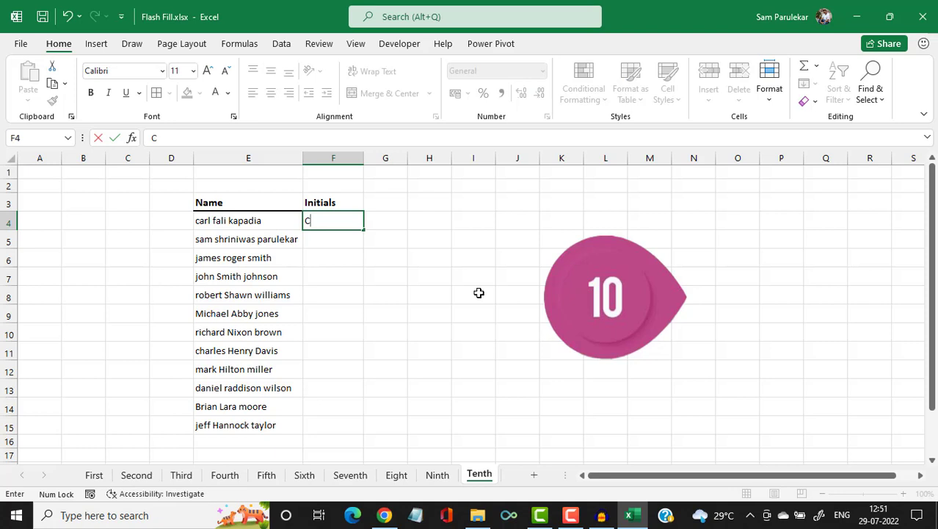
pyautogui.write('.F.Kapadia')
pyautogui.press('Return')
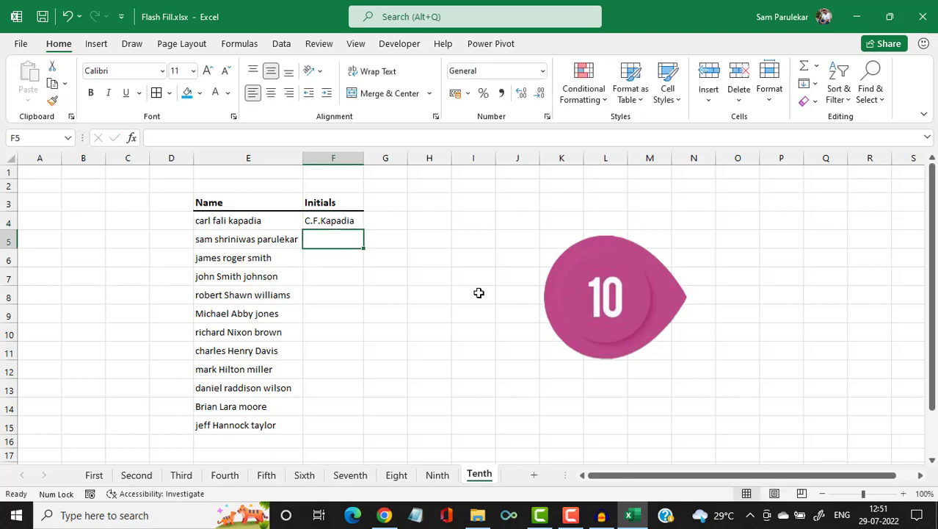
pyautogui.doubleClick(364, 160)
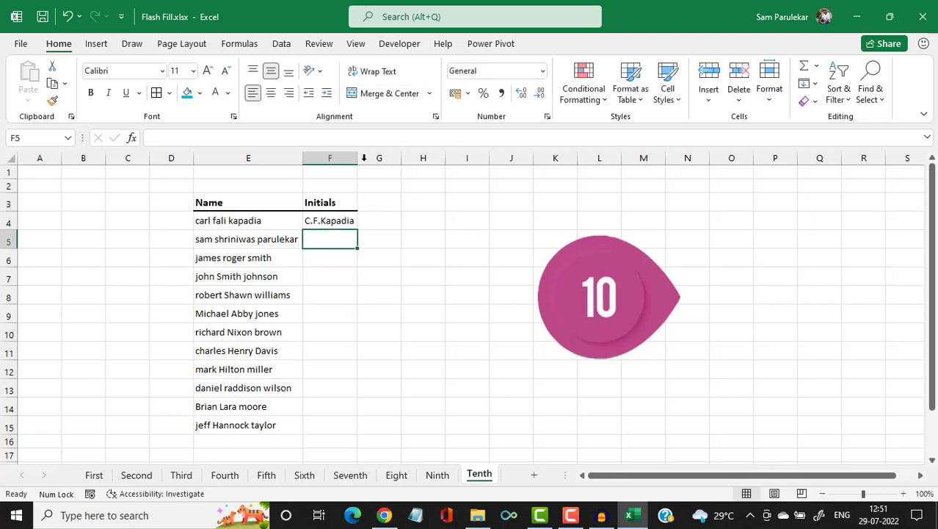
pyautogui.hotkey('ctrl', 'e')
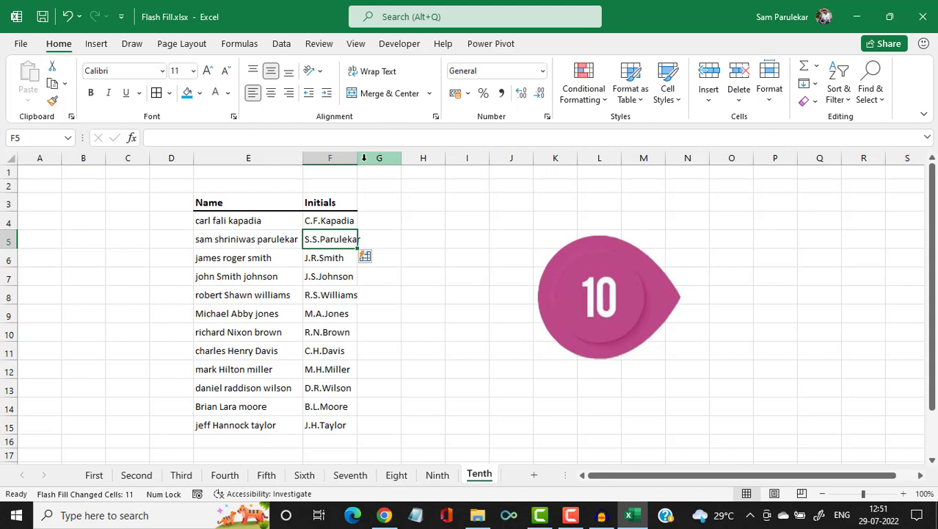
pyautogui.doubleClick(358, 158)
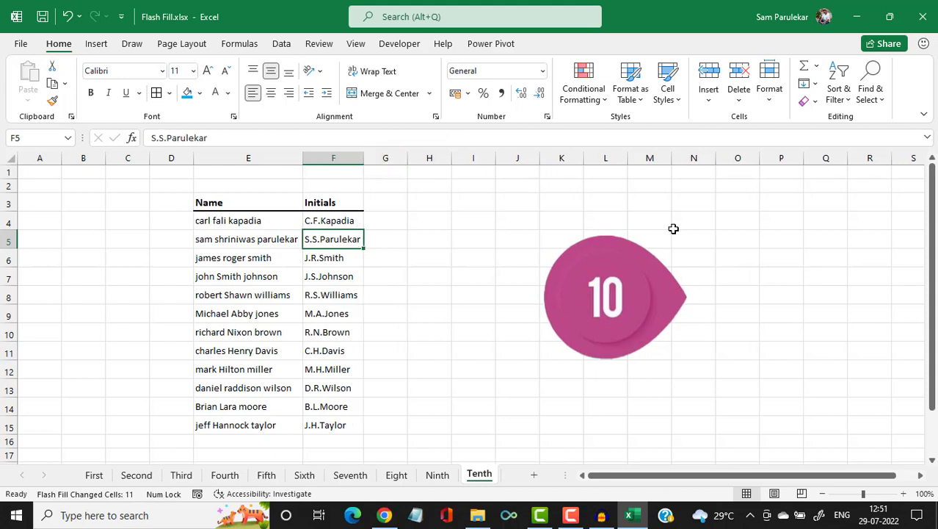